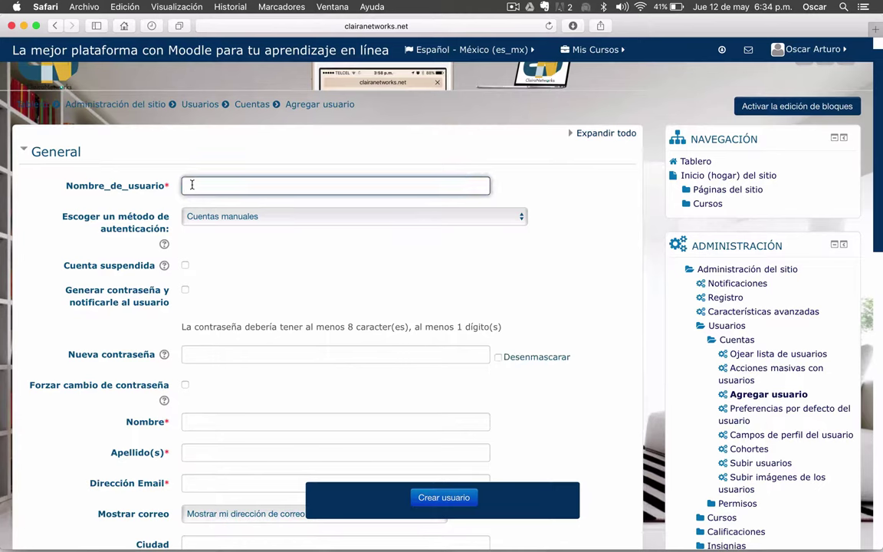
# - Enter the new account's username in the Nombre_de_usuario field
pyautogui.press('Tab')
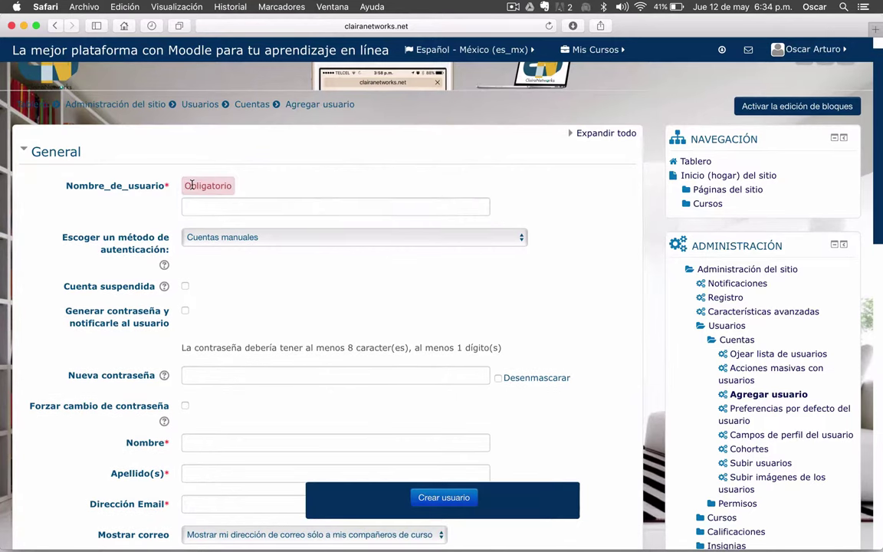
pyautogui.click(188, 206)
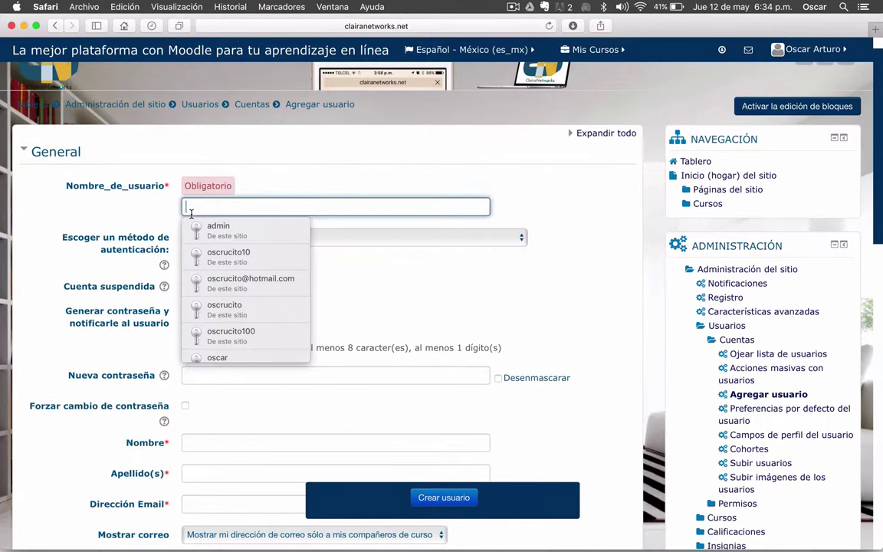
pyautogui.write('arturo')
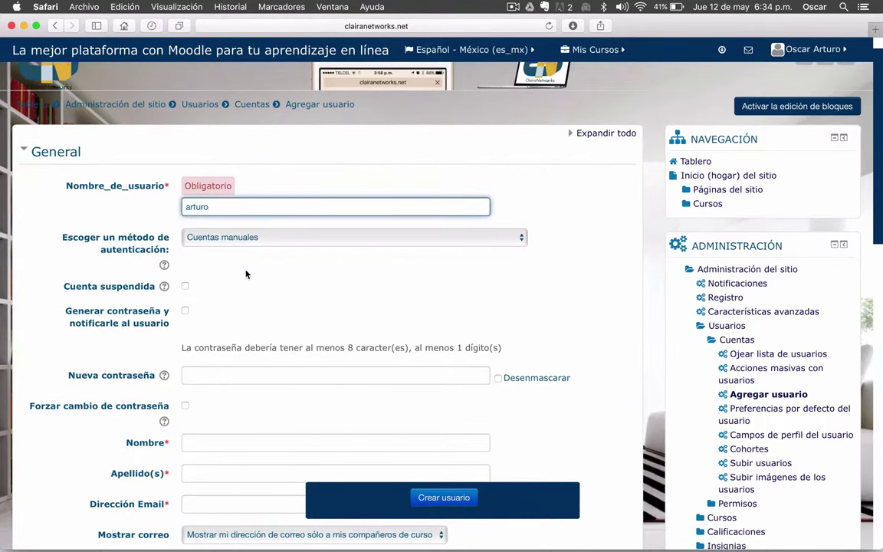
pyautogui.click(245, 274)
pyautogui.scroll(-1, 245, 273)
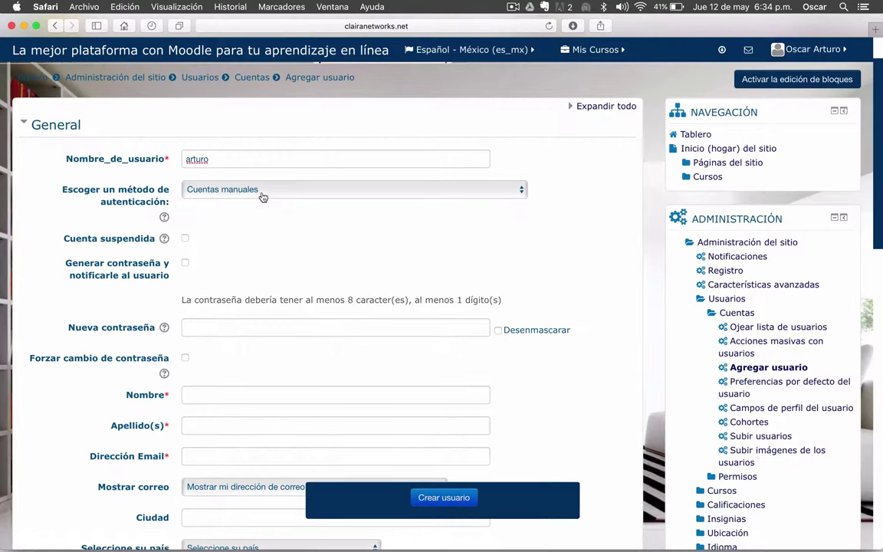
pyautogui.scroll(-3, 263, 197)
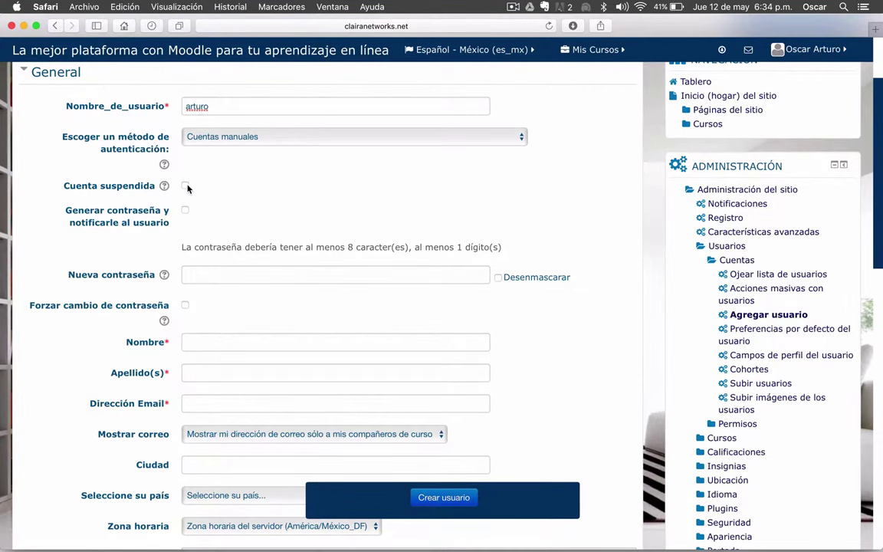
pyautogui.scroll(-1, 178, 186)
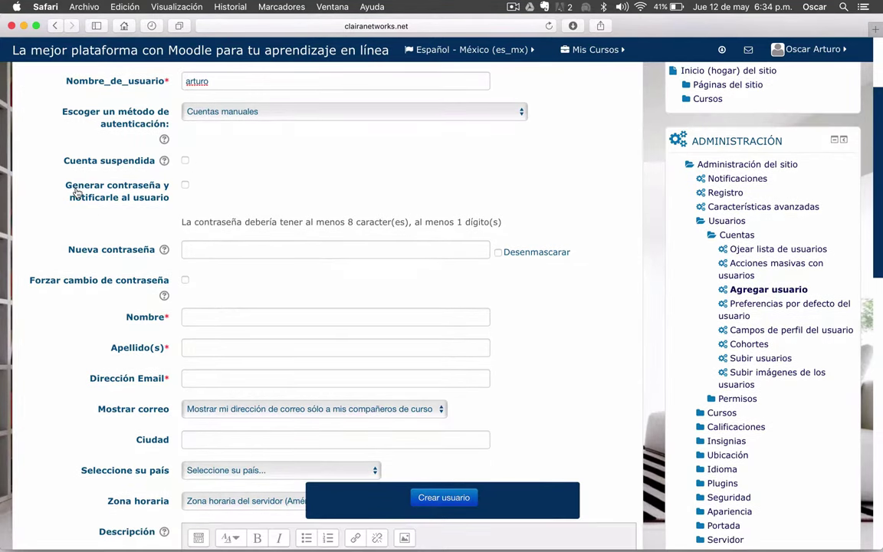
pyautogui.scroll(-1, 69, 174)
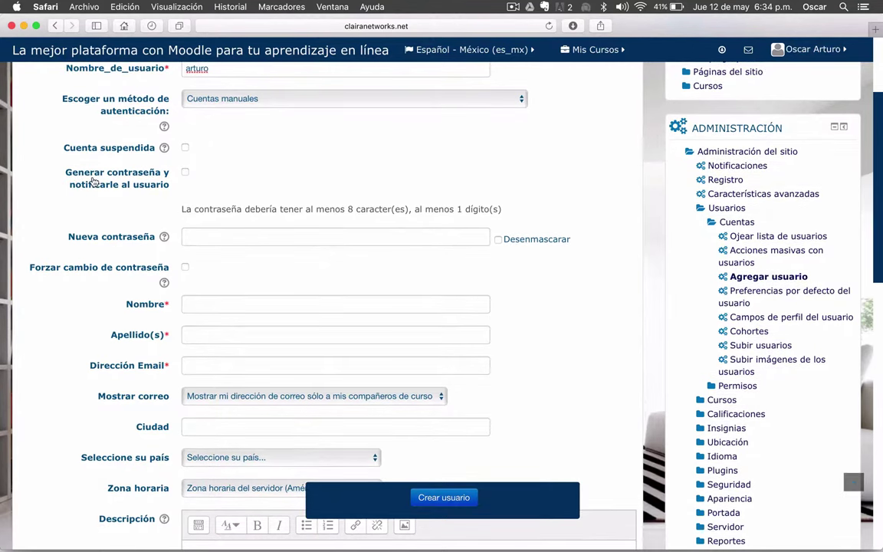
pyautogui.scroll(-2, 121, 193)
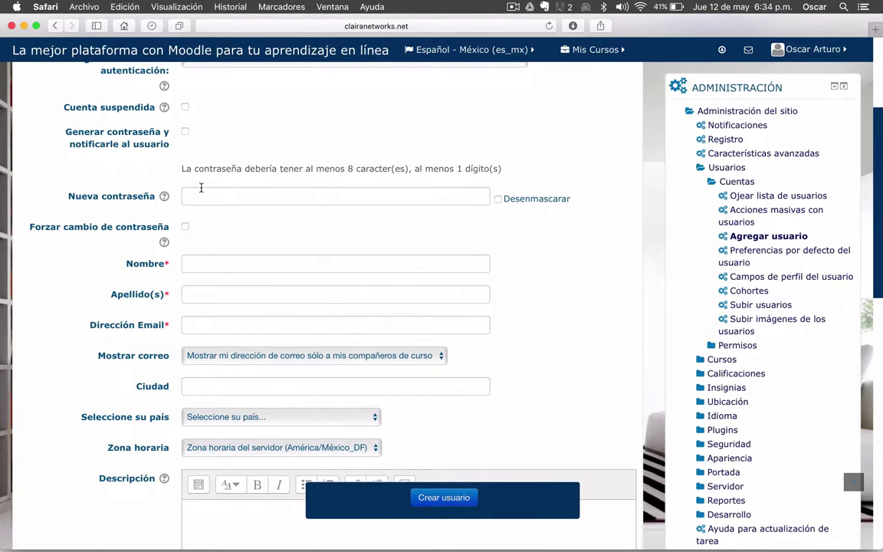
# - Type the new user's password into the Nueva contraseña field
pyautogui.click(201, 191)
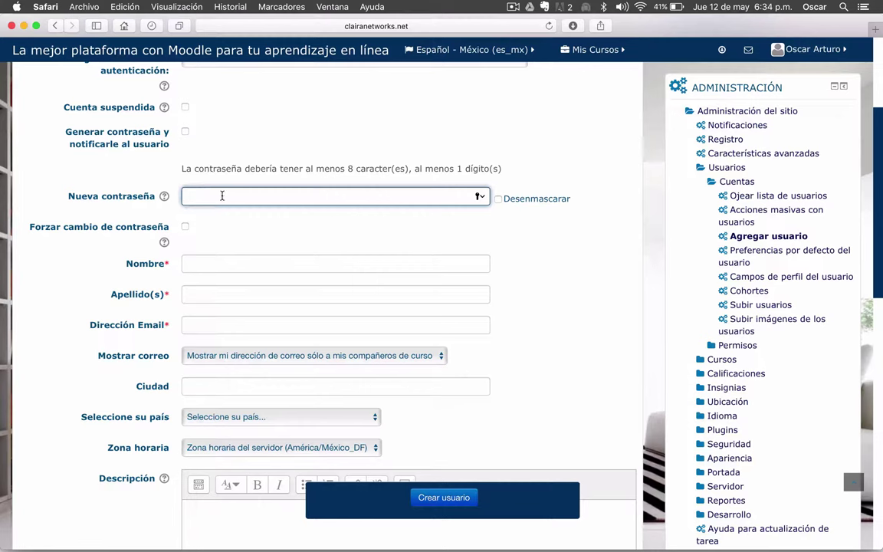
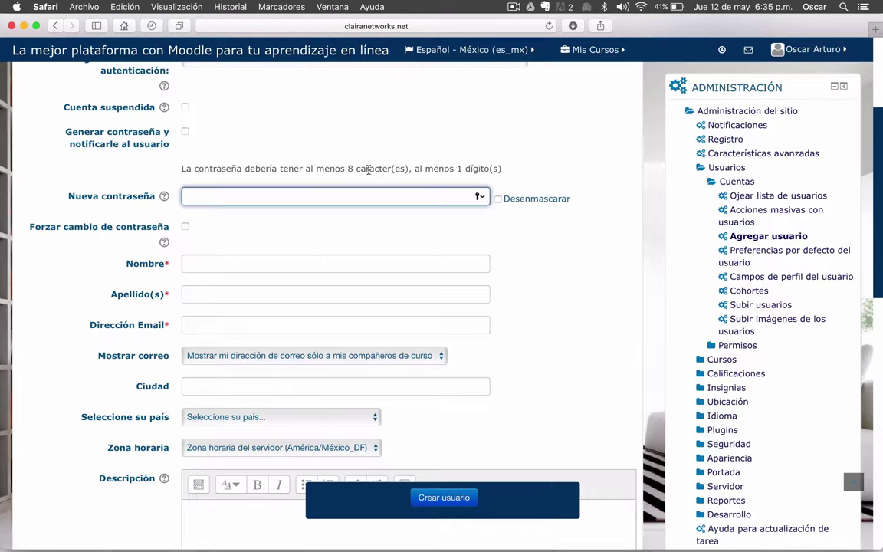
pyautogui.click(336, 167)
pyautogui.tripleClick(336, 168)
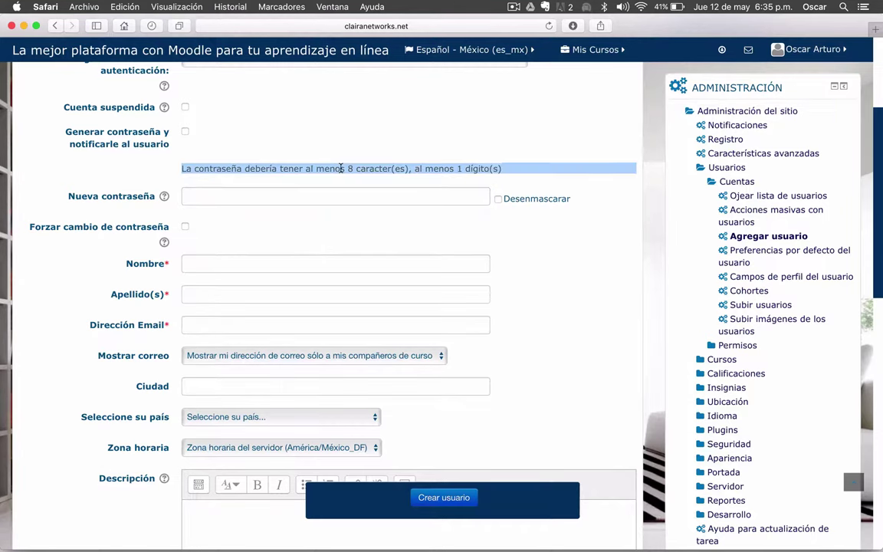
pyautogui.click(351, 167)
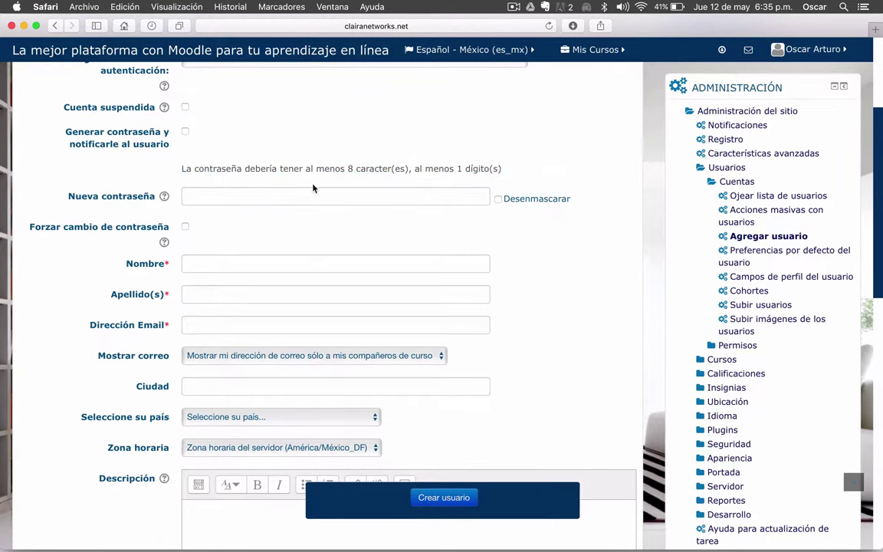
pyautogui.click(236, 198)
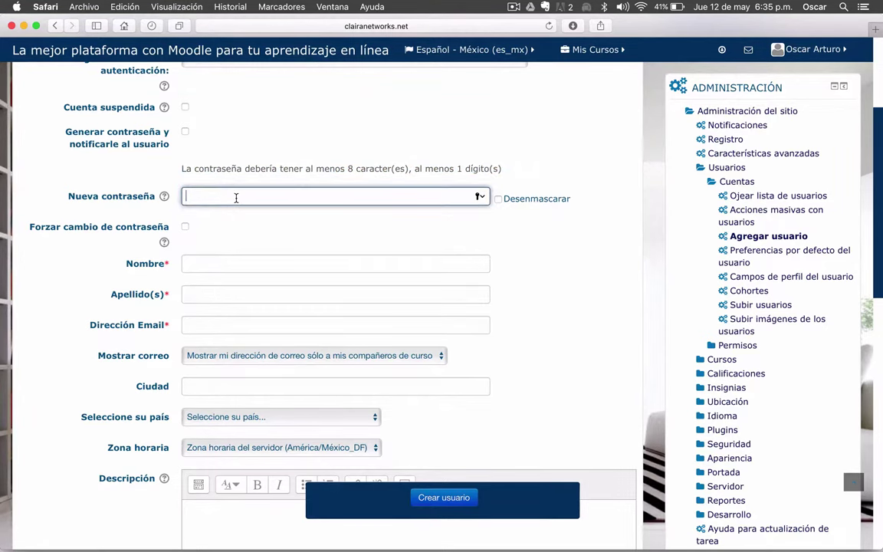
pyautogui.scroll(2, 236, 198)
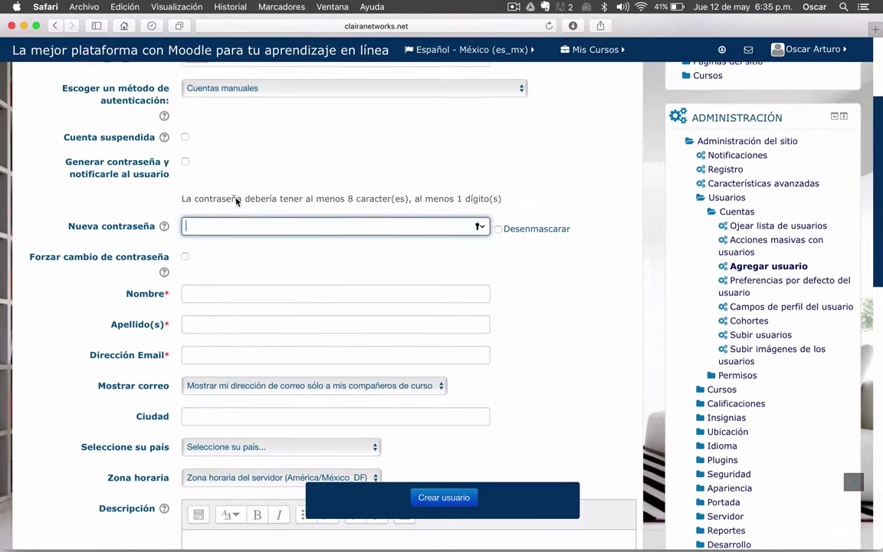
pyautogui.scroll(2, 236, 198)
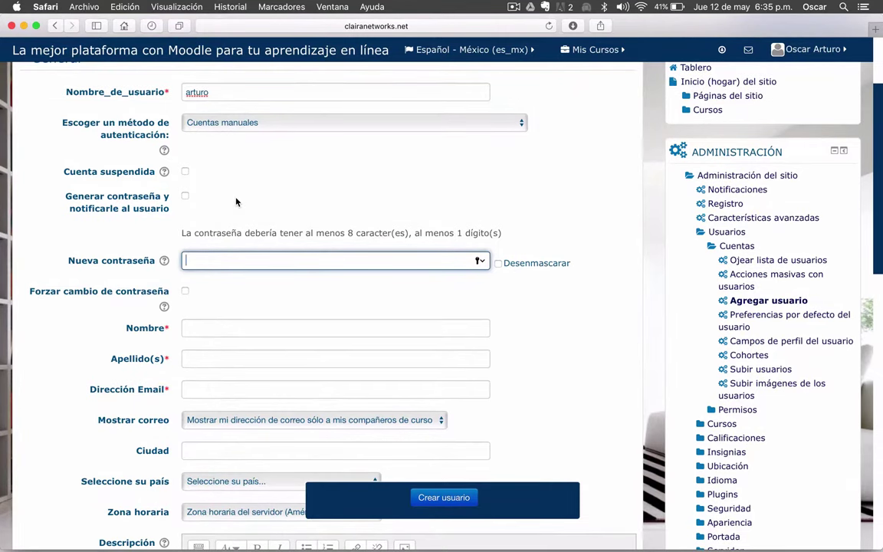
# - Unmask the password so it shows in plain text
pyautogui.click(498, 263)
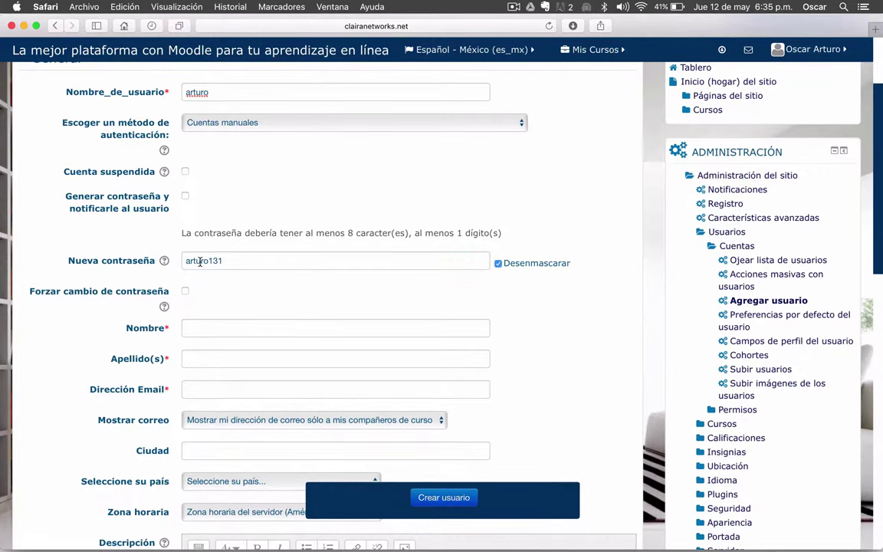
pyautogui.scroll(-2, 222, 264)
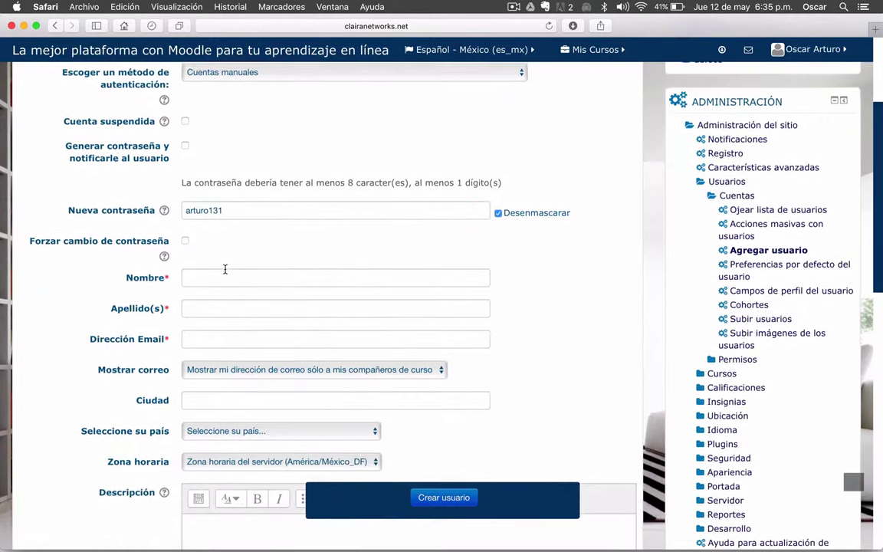
pyautogui.scroll(-1, 226, 269)
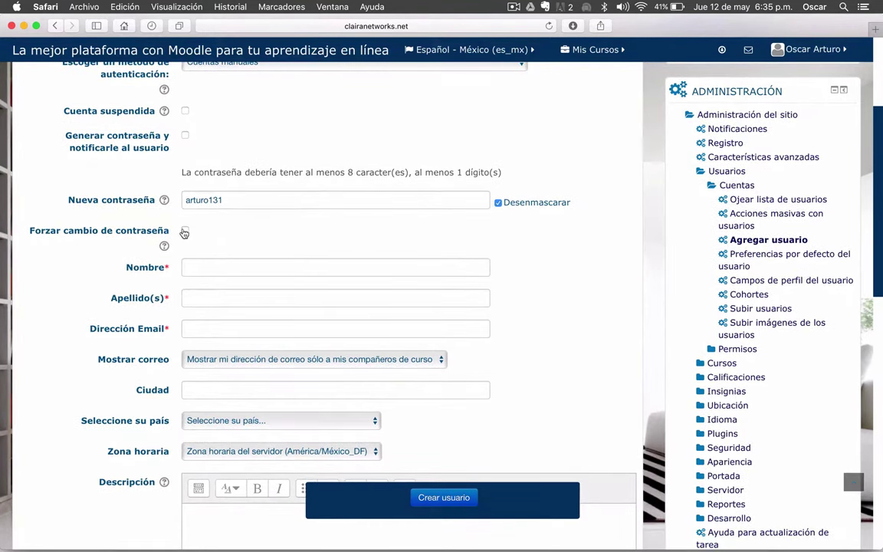
pyautogui.scroll(-2, 56, 216)
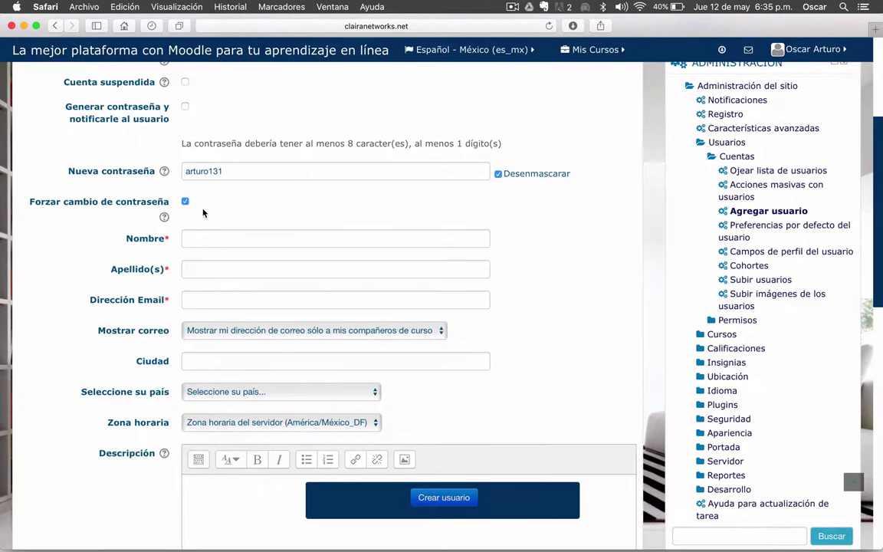
# - Enter the user's first name and surname
pyautogui.scroll(-1, 76, 230)
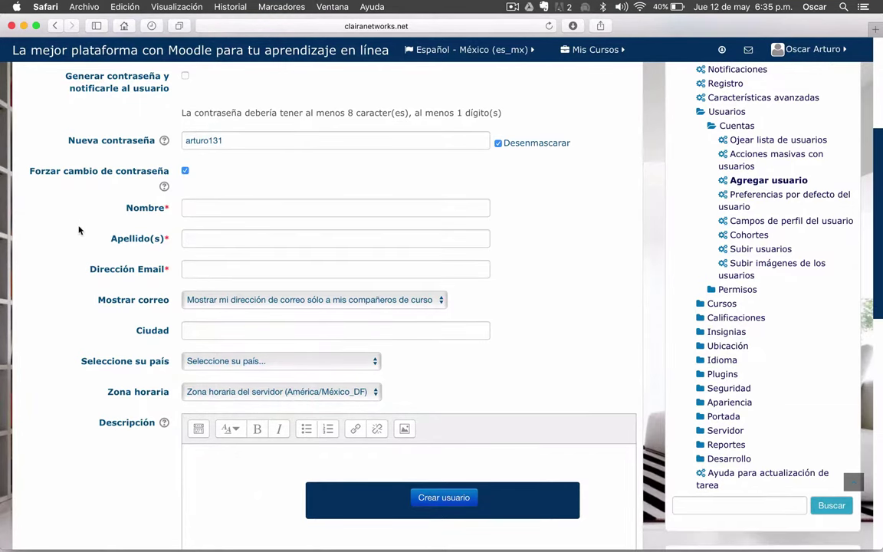
pyautogui.click(208, 208)
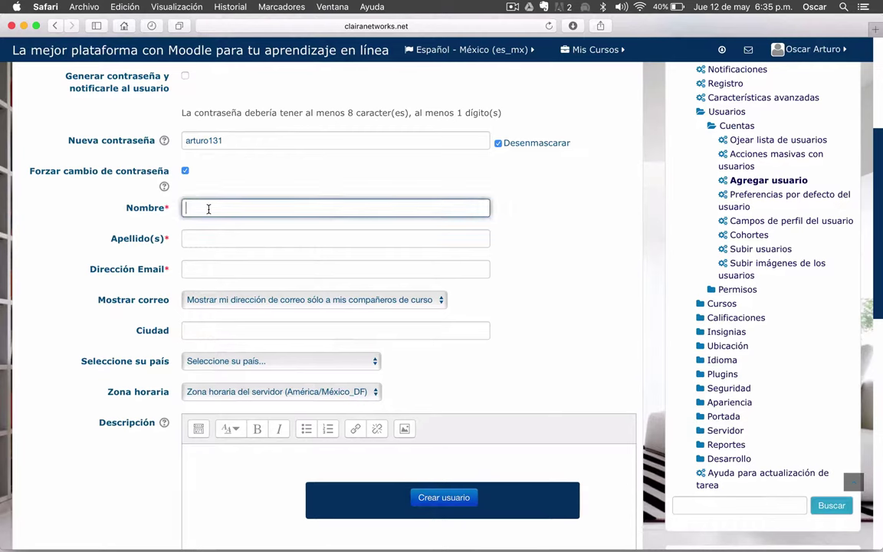
pyautogui.press('Tab')
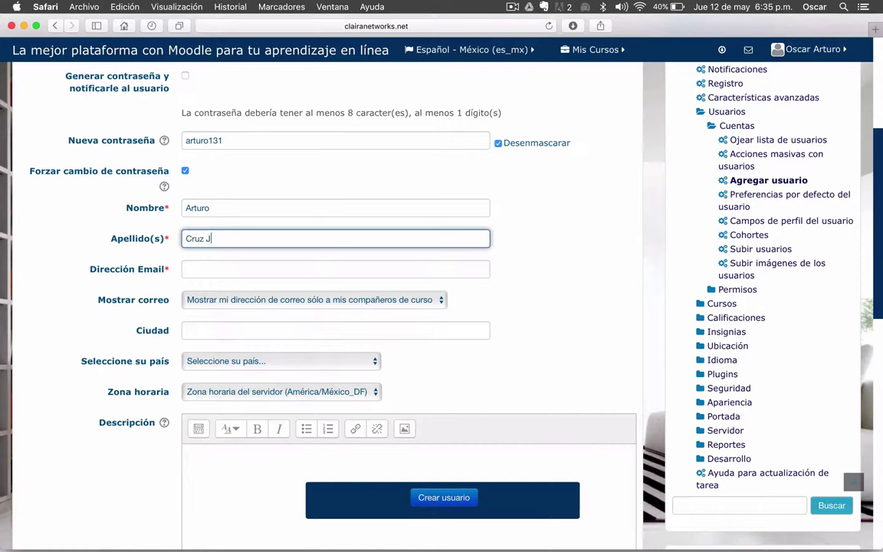
# - Fill in the user's e-mail address in Dirección Email
pyautogui.press('Tab')
pyautogui.scroll(-2, 120, 284)
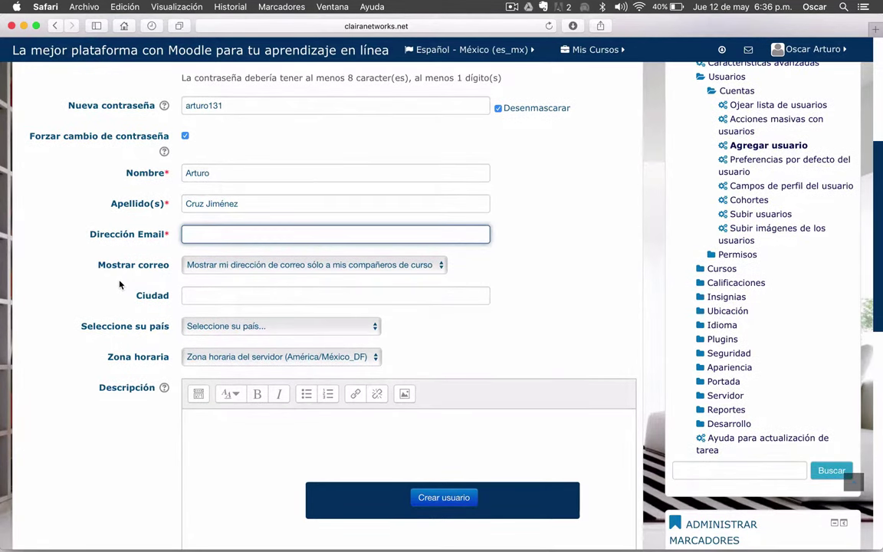
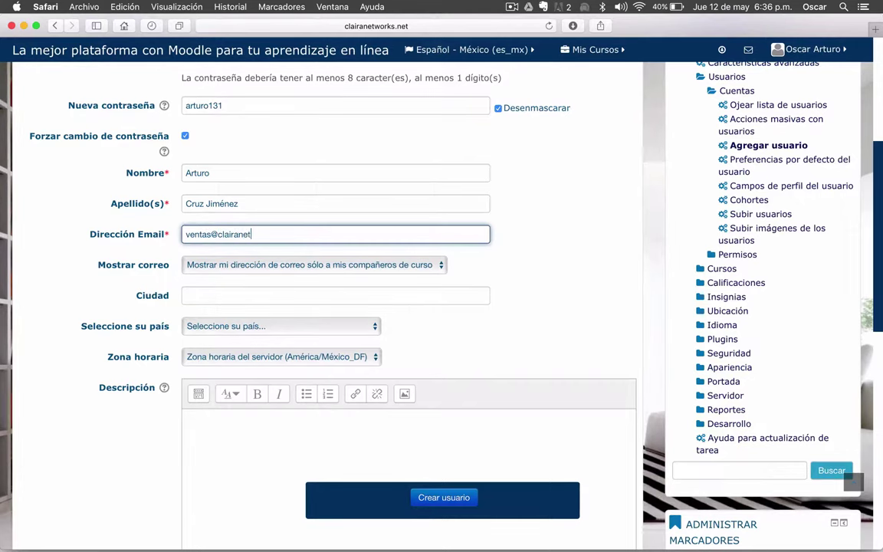
pyautogui.scroll(-3, 12, 226)
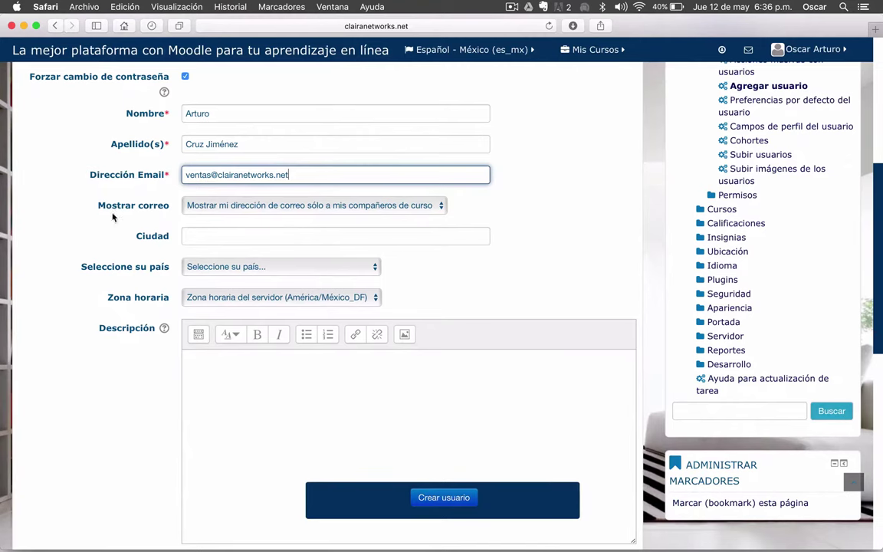
pyautogui.click(238, 206)
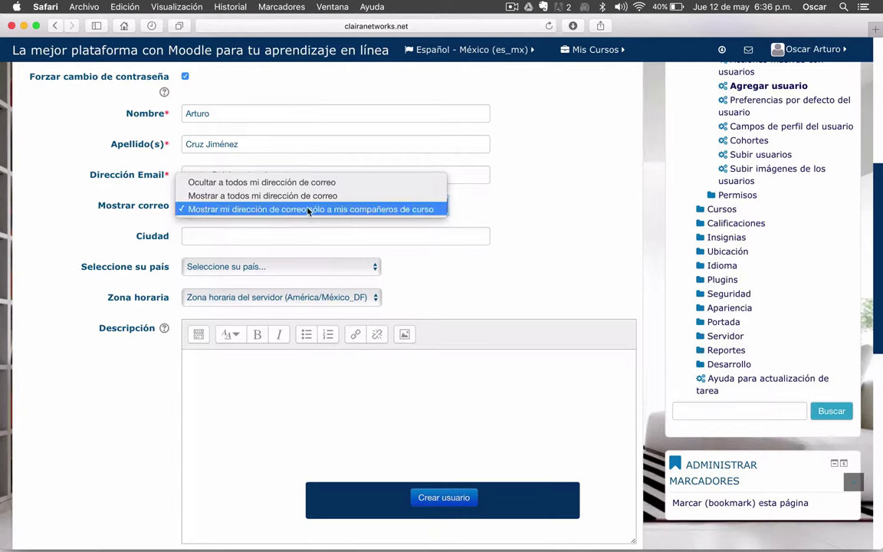
# - Make the e-mail visible to everyone and enter Santiago Juxtlahuaca as the city
pyautogui.click(236, 197)
pyautogui.scroll(-1, 146, 204)
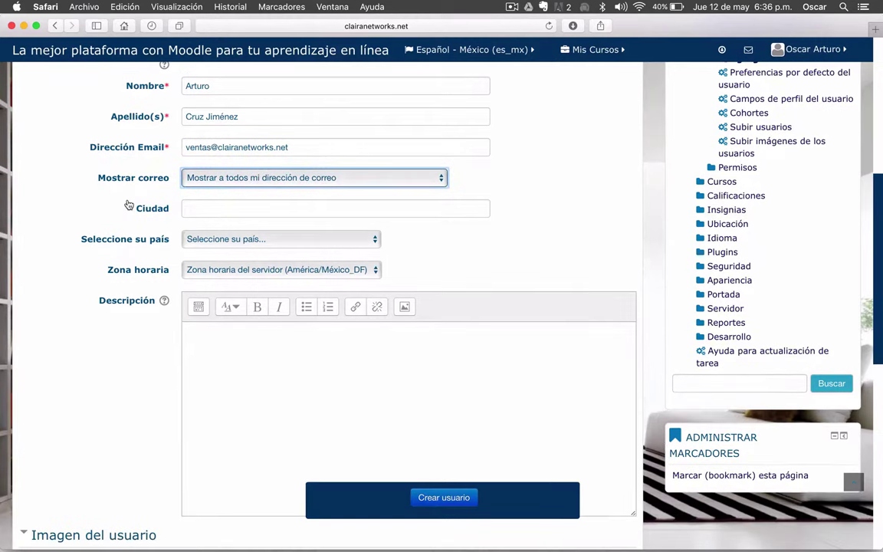
pyautogui.click(206, 209)
pyautogui.write('Sa')
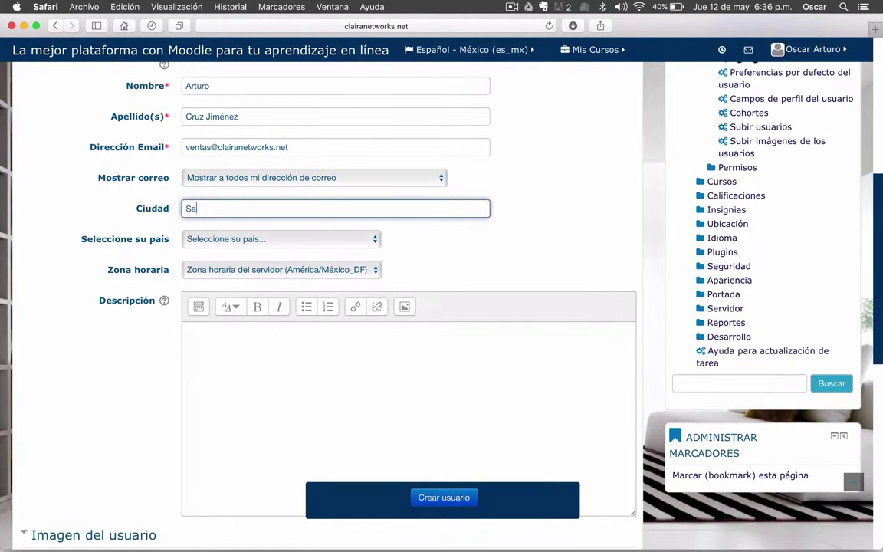
pyautogui.write('ntiago Juxtlahuaca')
pyautogui.scroll(-1, 62, 195)
# - Select México as the user's country
pyautogui.click(196, 222)
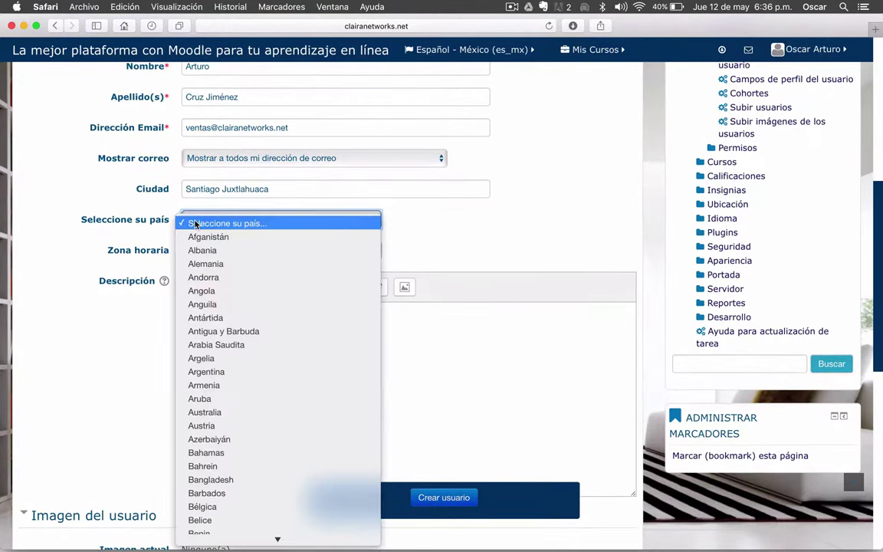
pyautogui.press('m')
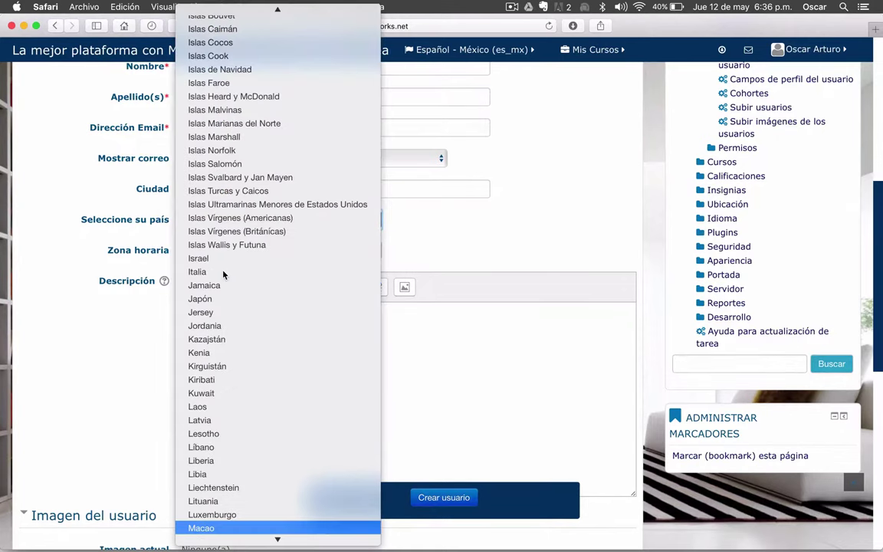
pyautogui.press('Down')
pyautogui.press('Down')
pyautogui.press('Down')
pyautogui.press('Down')
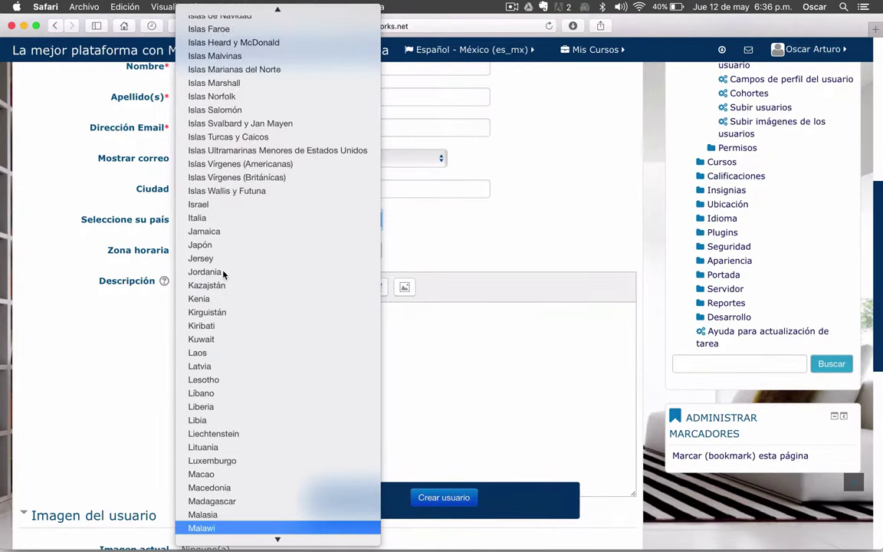
pyautogui.press('Down')
pyautogui.press('Down')
pyautogui.press('Down')
pyautogui.press('Down')
pyautogui.press('Down')
pyautogui.press('Down')
pyautogui.press('Down')
pyautogui.press('Down')
pyautogui.press('Down')
pyautogui.press('Down')
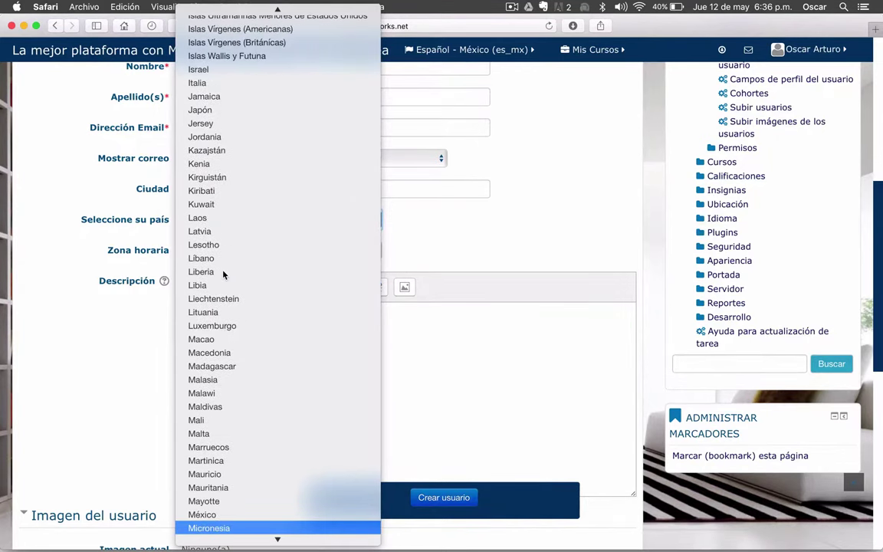
pyautogui.press('Up')
pyautogui.press('Return')
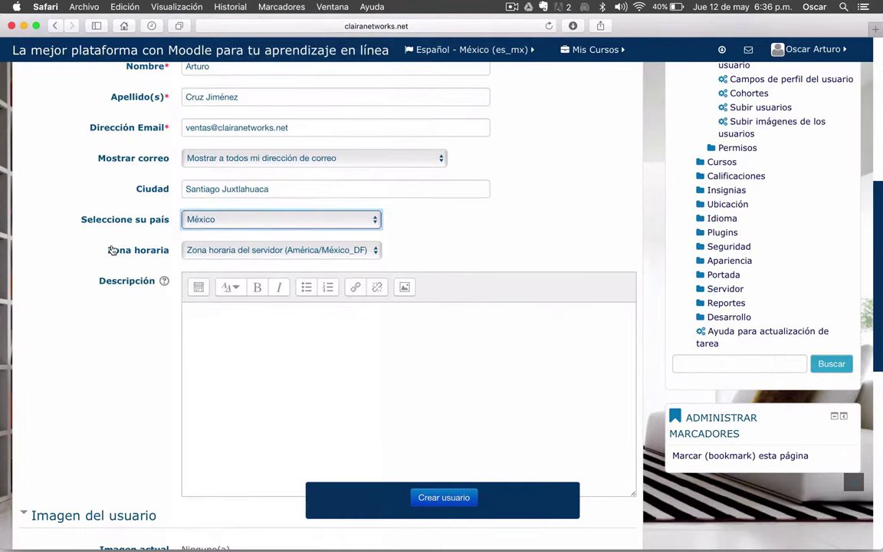
pyautogui.scroll(-2, 113, 250)
# - Keep the server time zone and start the description 'Estudiante del IV Semestre Grupo AM...'
pyautogui.click(251, 181)
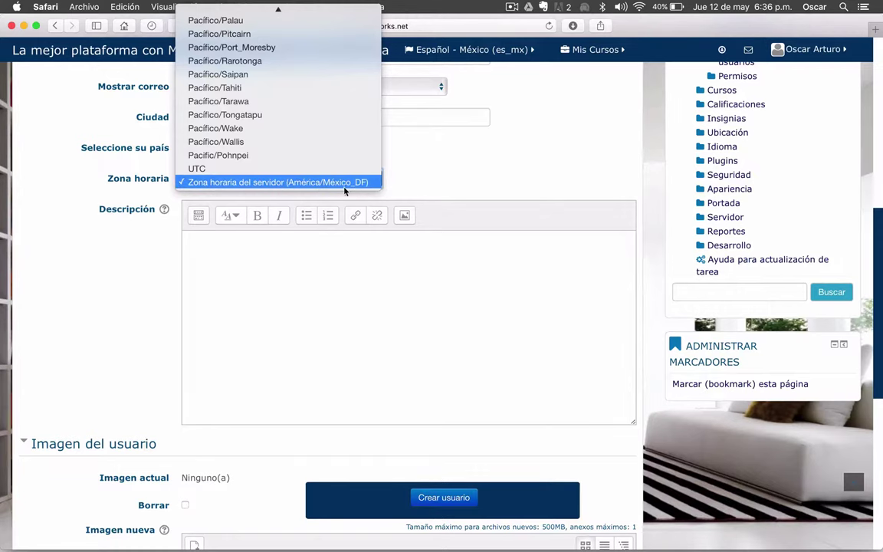
pyautogui.click(293, 272)
pyautogui.click(239, 266)
pyautogui.scroll(3, 239, 267)
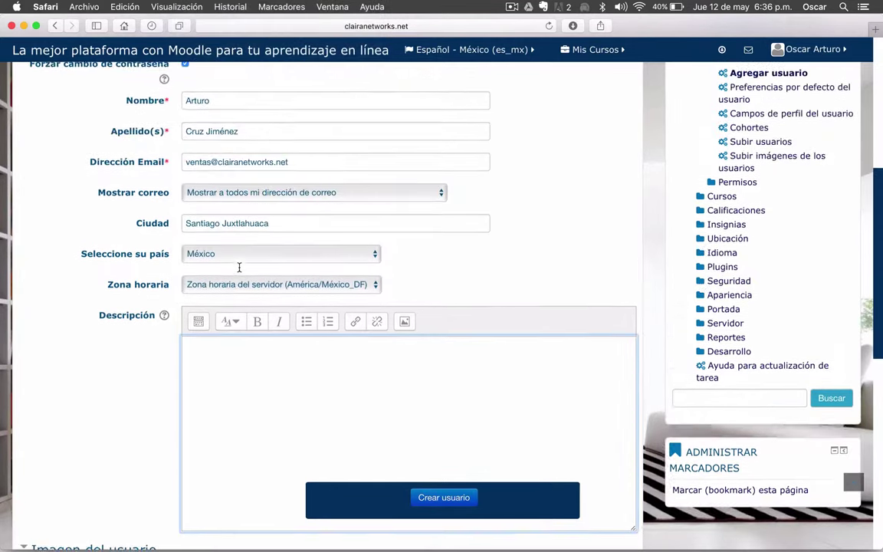
pyautogui.scroll(4, 239, 267)
pyautogui.scroll(-5, 239, 268)
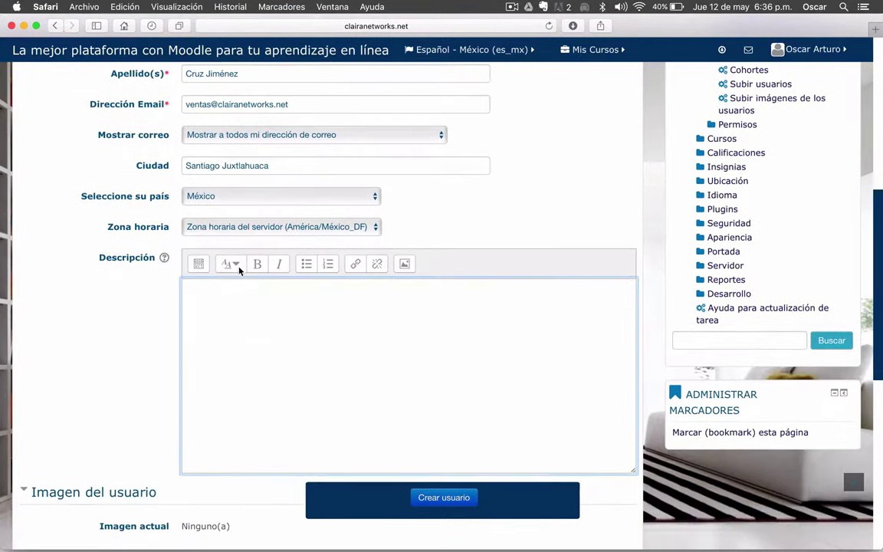
pyautogui.write('Estudiante')
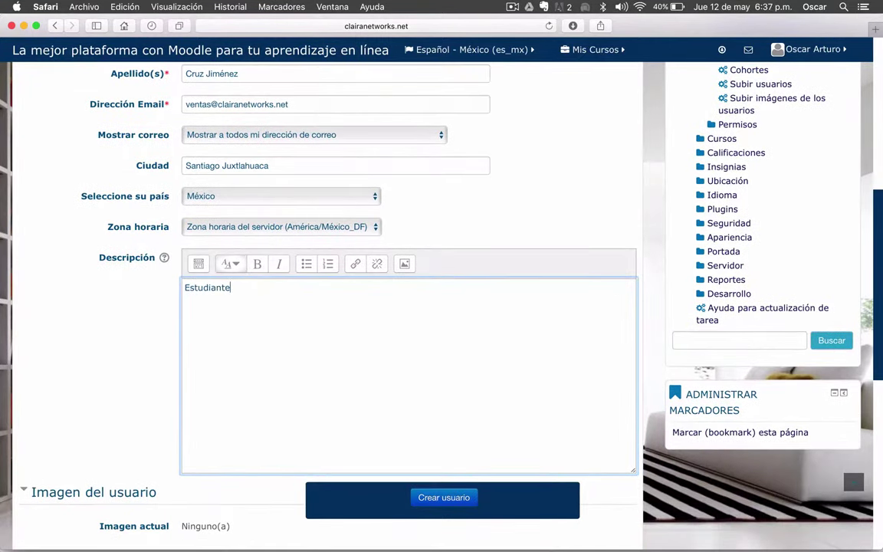
pyautogui.write(' del IV Semestre Grupo')
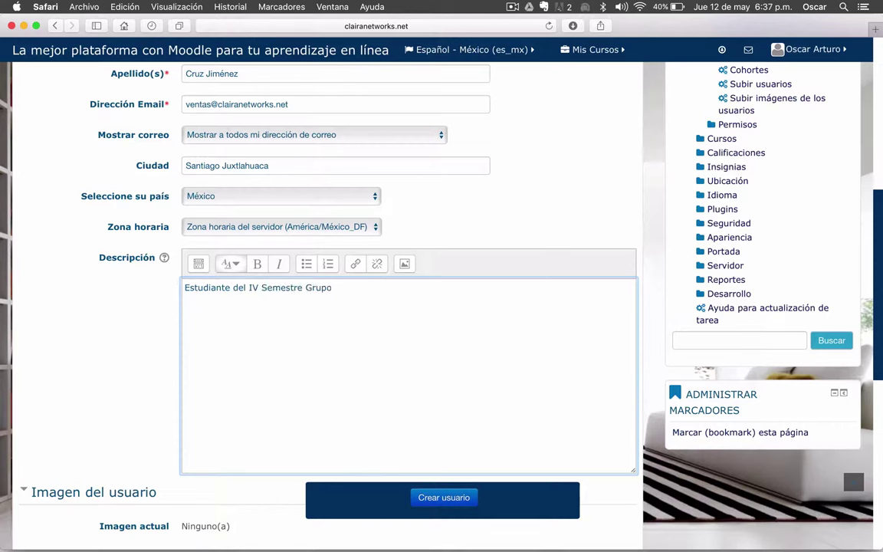
pyautogui.write(' AM de la carrera de Técnc')
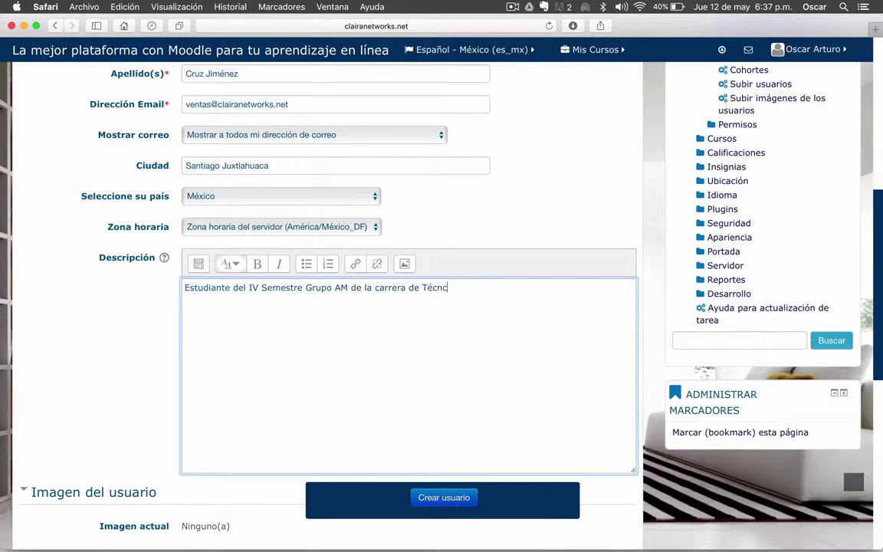
pyautogui.press('BackSpace')
# - Fix 'carera' and finish the description with 'carrera de Técnico en Programación'
pyautogui.write('ico en Programación')
pyautogui.scroll(-3, 31, 292)
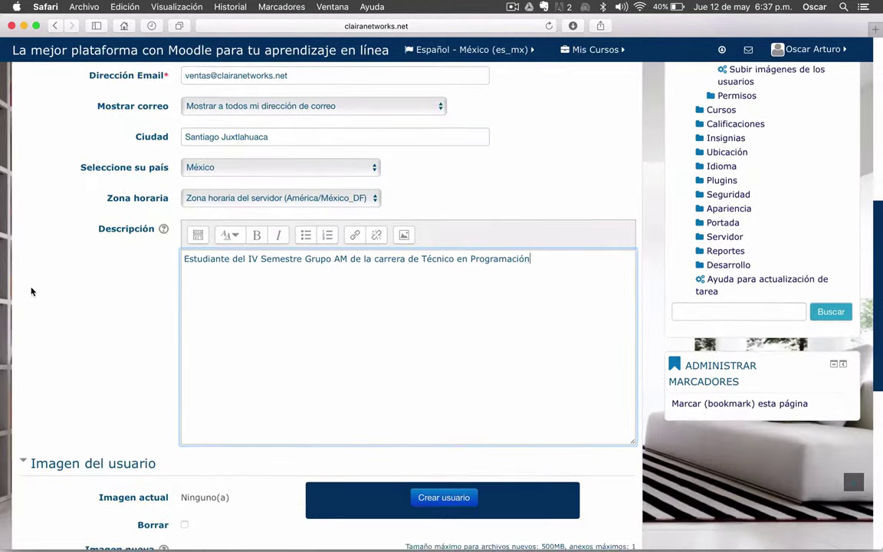
pyautogui.scroll(-5, 31, 291)
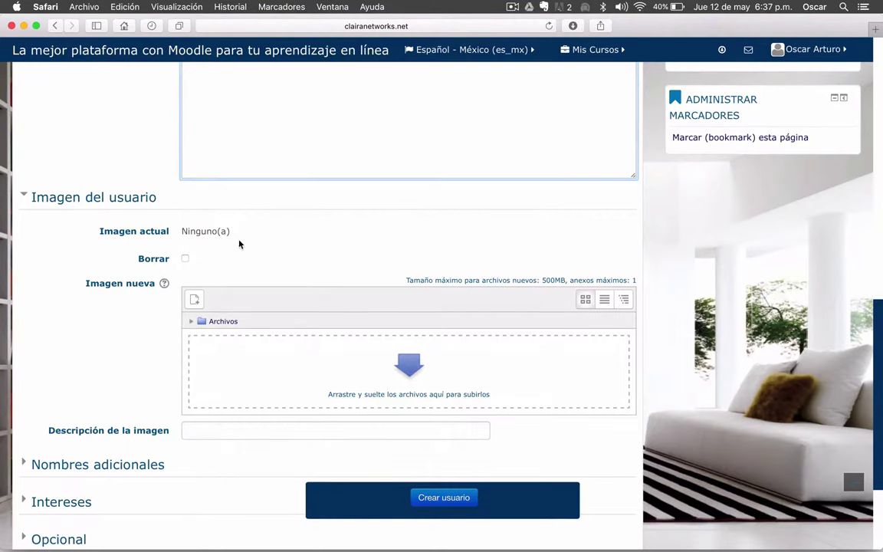
# - Open the Imagen nueva picker's Subir un archivo pane and browse the computer for an image
pyautogui.scroll(-2, 134, 255)
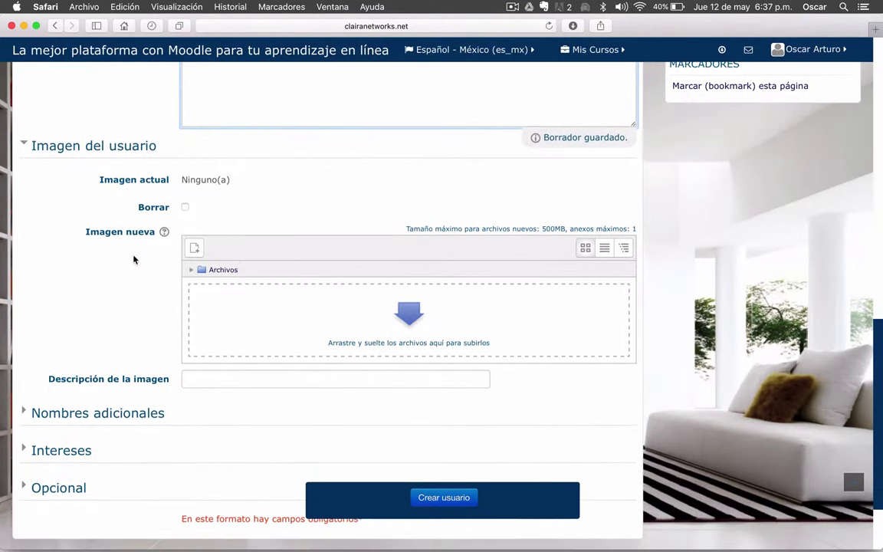
pyautogui.click(408, 318)
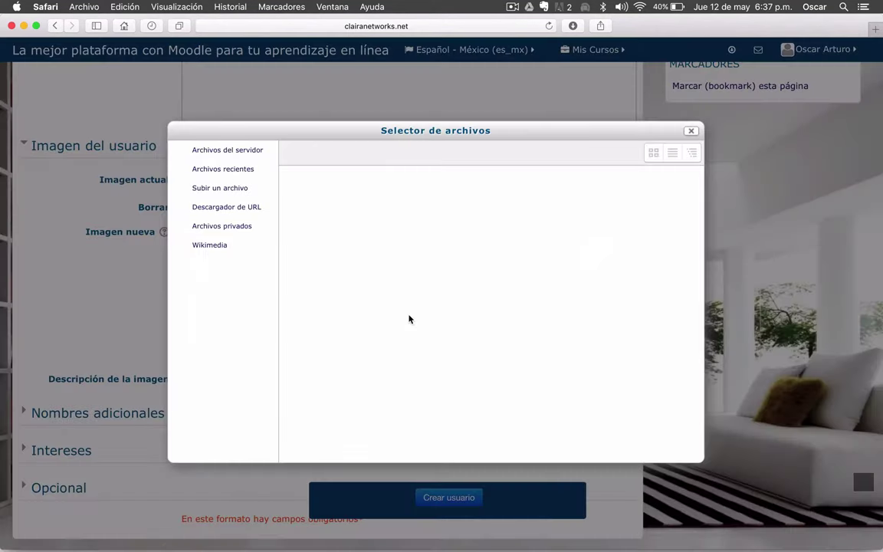
pyautogui.click(218, 189)
pyautogui.click(506, 219)
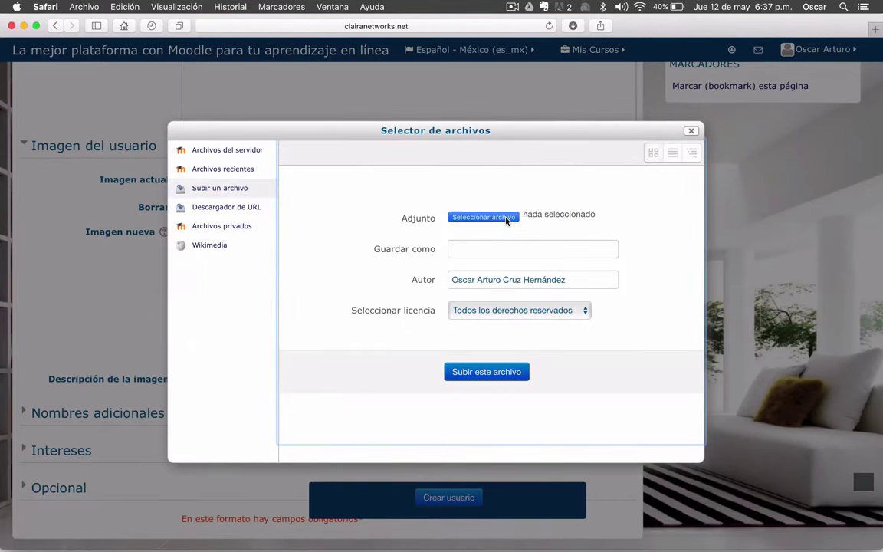
# - Choose Orgullosamente-Claira.png from Documentos and upload it as the user picture
pyautogui.scroll(-2, 246, 242)
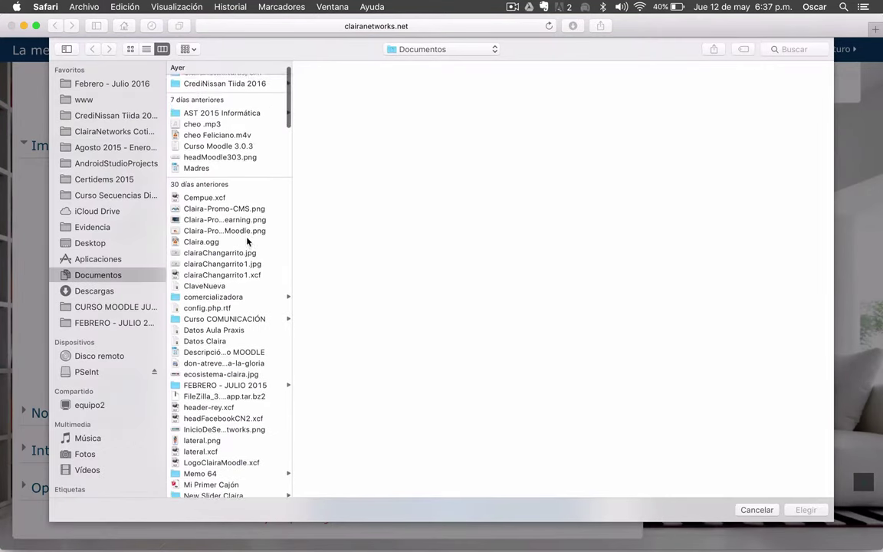
pyautogui.scroll(-1, 247, 241)
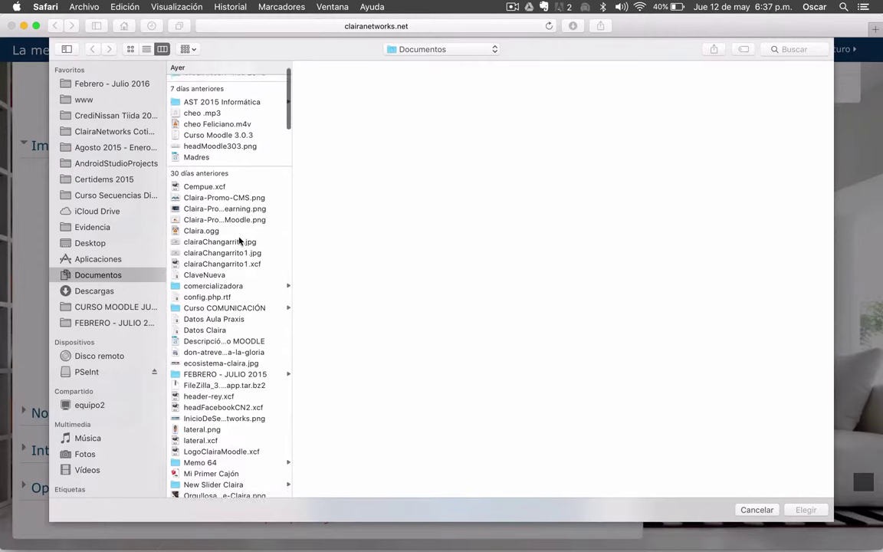
pyautogui.scroll(-5, 239, 242)
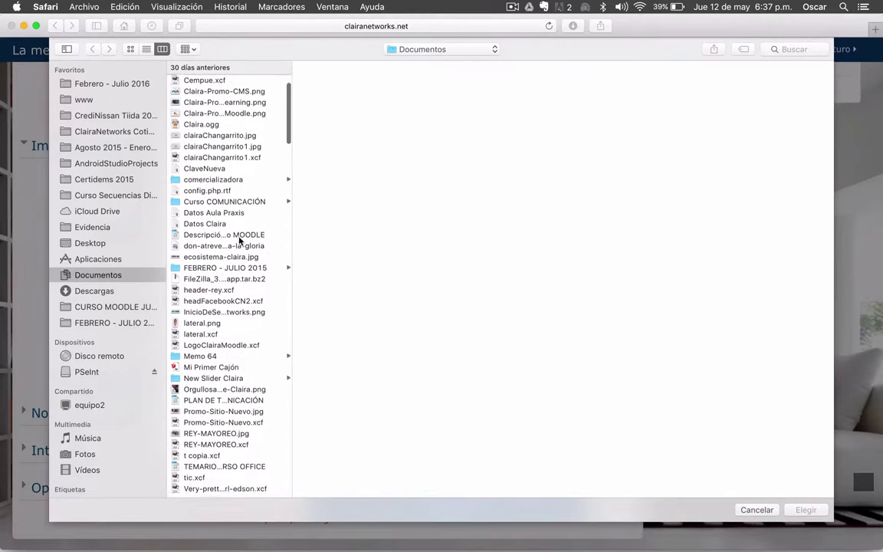
pyautogui.scroll(-4, 218, 322)
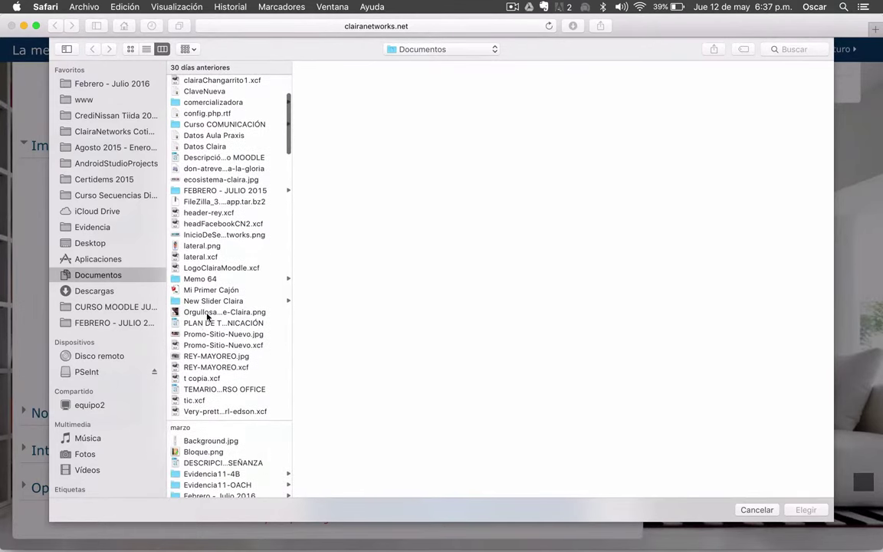
pyautogui.click(207, 312)
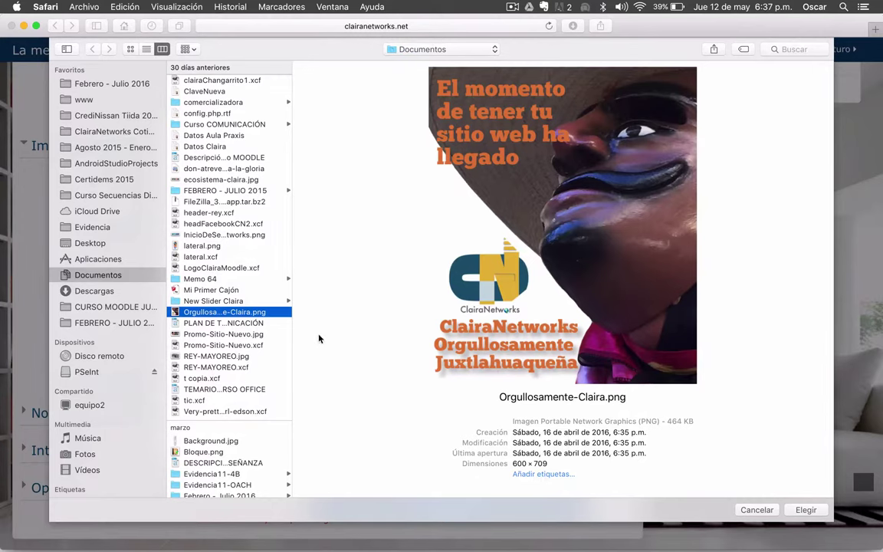
pyautogui.click(805, 510)
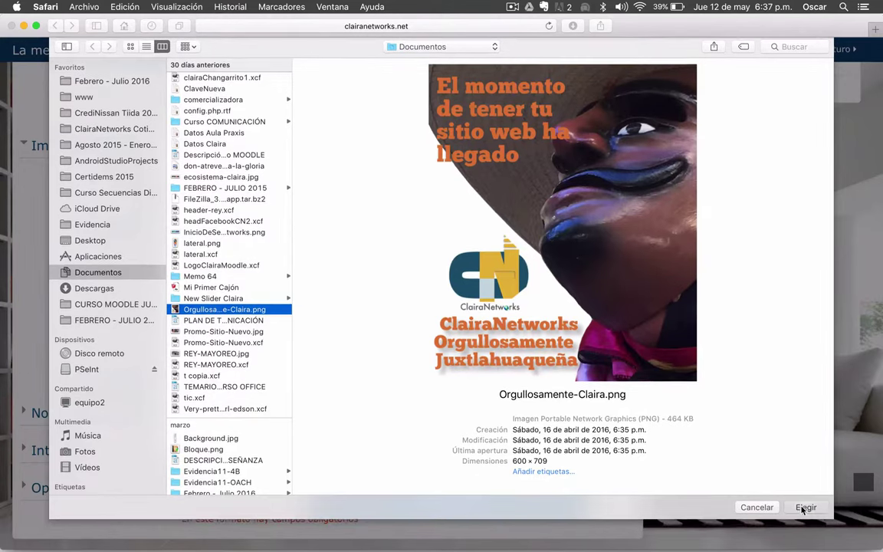
pyautogui.click(473, 371)
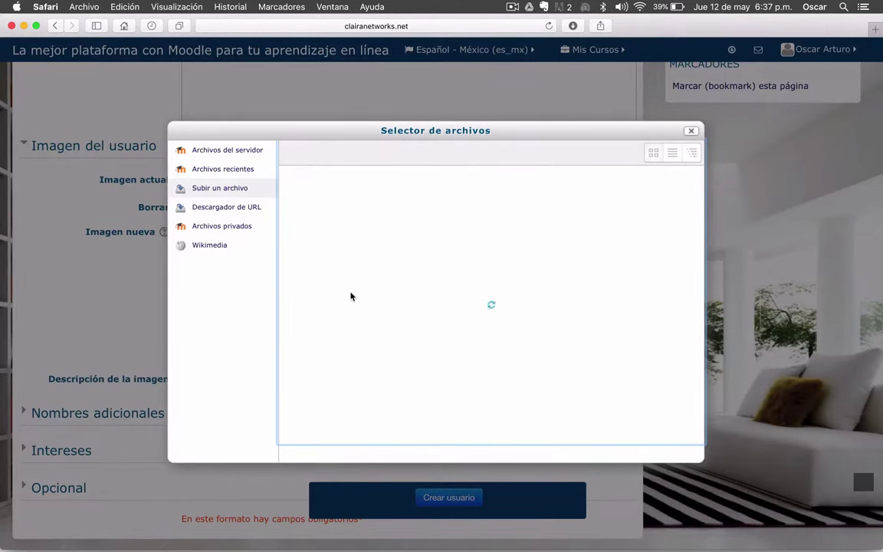
# - Check the uploaded Orgullosamente-Claira.png file details, then close the details dialog
pyautogui.click(511, 7)
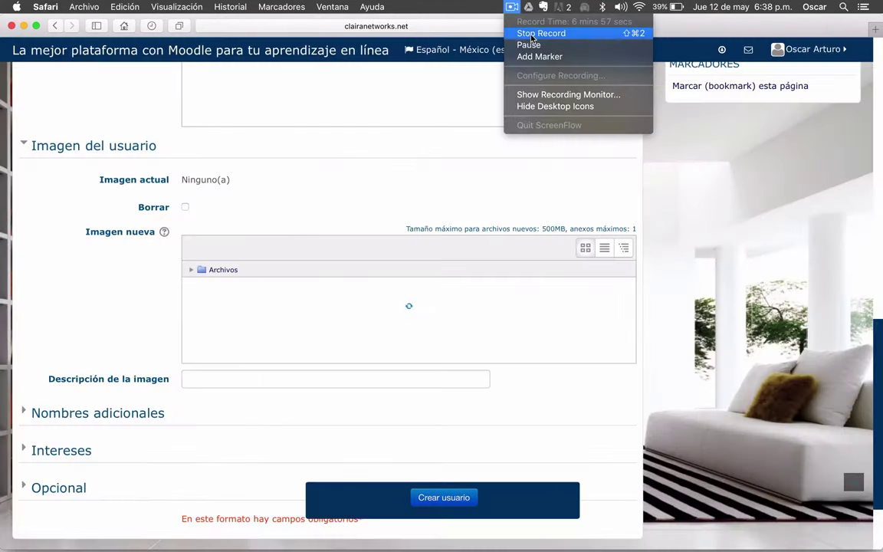
pyautogui.click(511, 7)
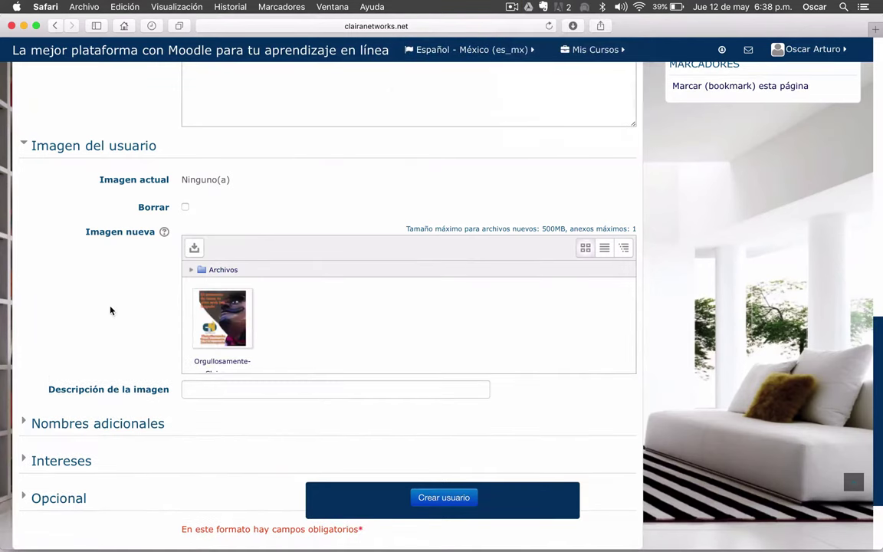
pyautogui.scroll(-2, 110, 310)
pyautogui.scroll(-2, 111, 311)
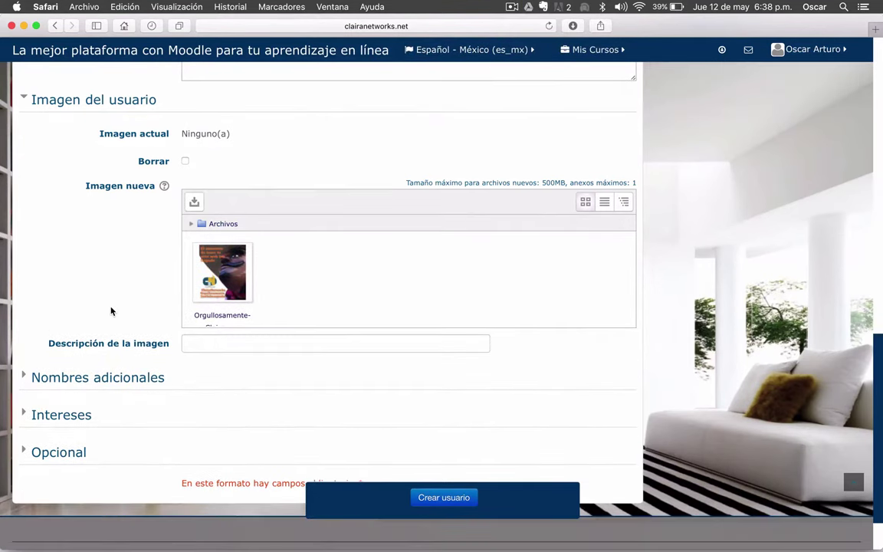
pyautogui.click(220, 275)
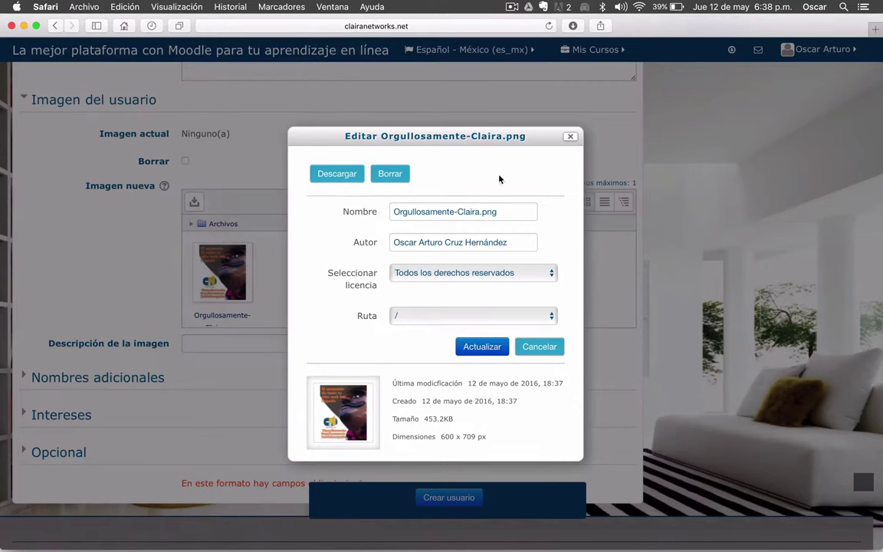
pyautogui.click(570, 136)
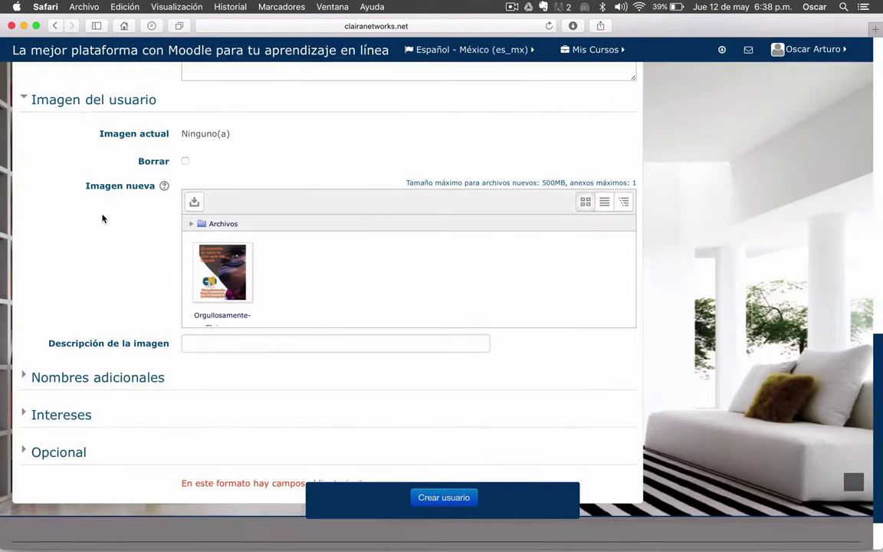
pyautogui.scroll(-1, 102, 219)
pyautogui.scroll(-3, 102, 218)
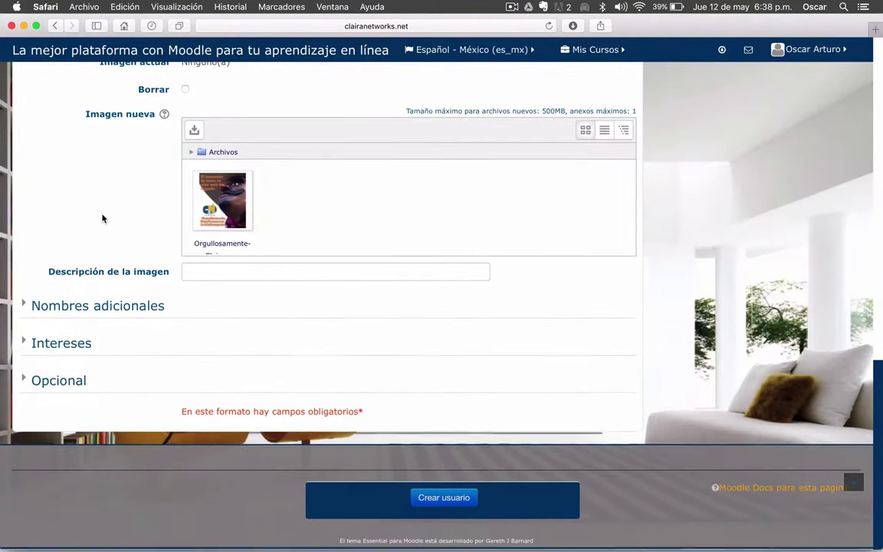
# - Expand the Nombres adicionales, Intereses and Opcional sections and review the form to its end
pyautogui.click(97, 201)
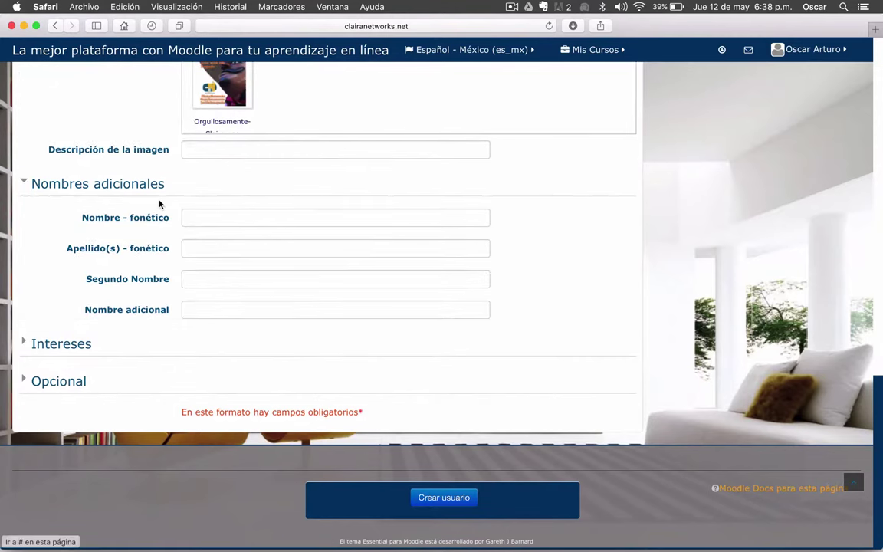
pyautogui.scroll(-1, 163, 353)
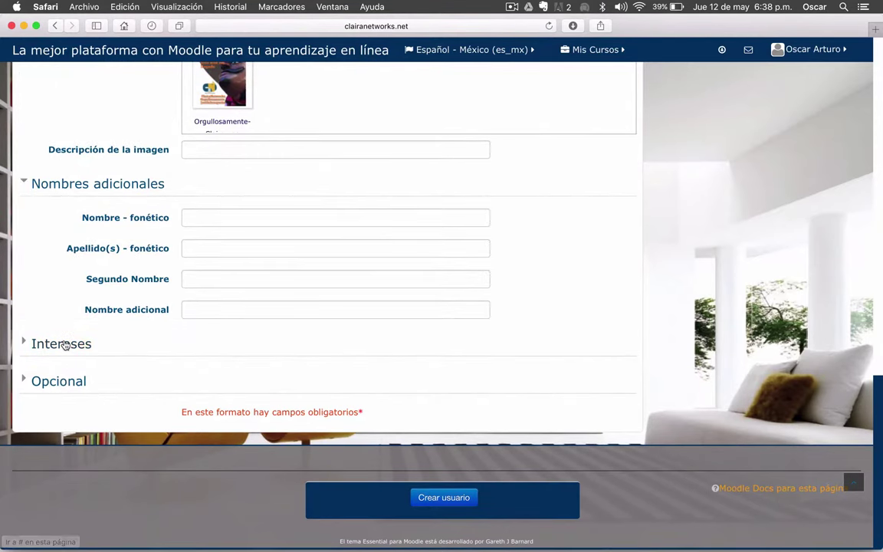
pyautogui.click(26, 342)
pyautogui.scroll(-3, 106, 310)
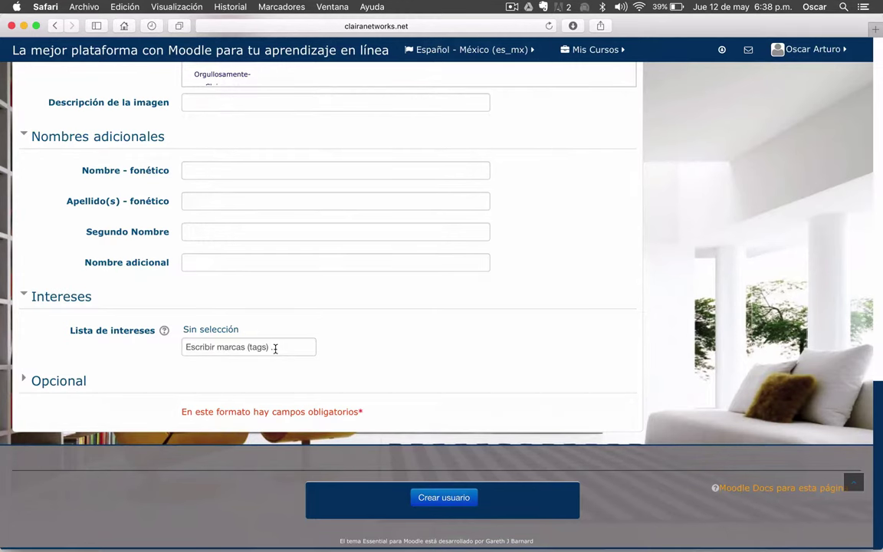
pyautogui.click(24, 382)
pyautogui.scroll(-5, 85, 361)
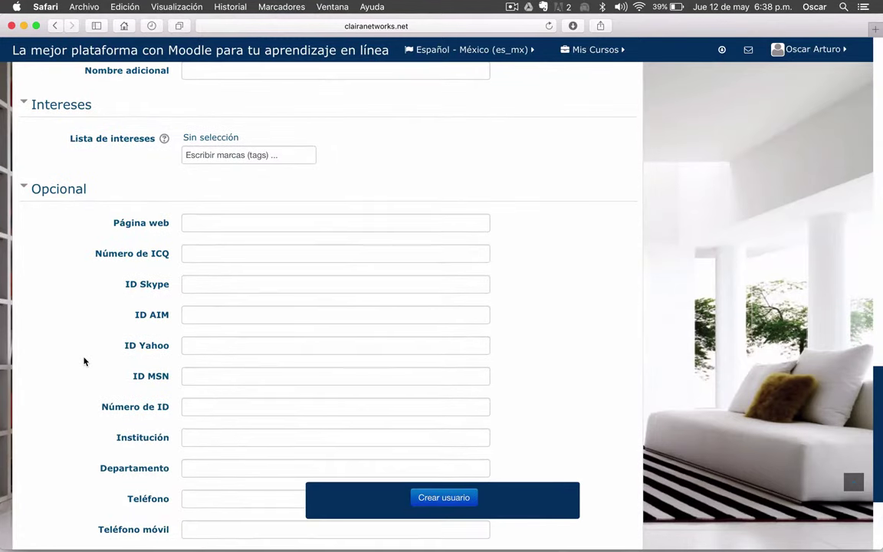
pyautogui.scroll(-3, 84, 361)
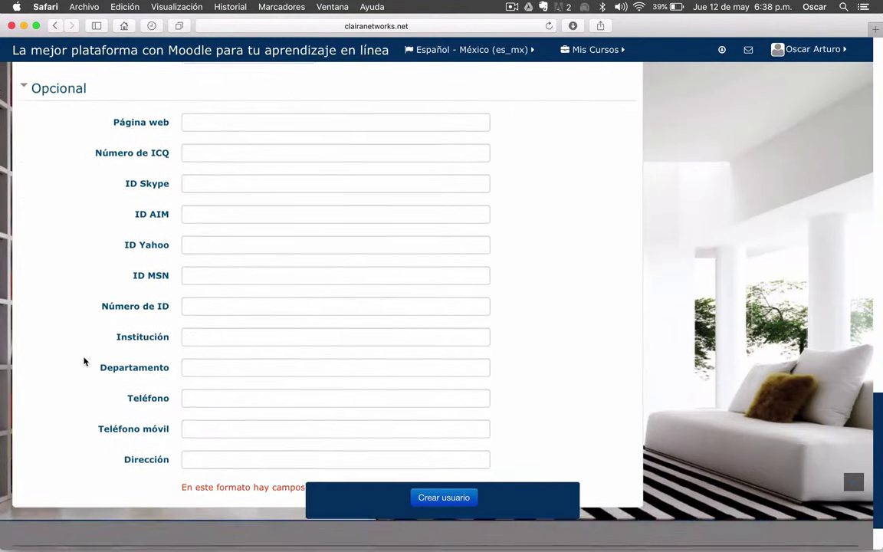
pyautogui.scroll(8, 85, 361)
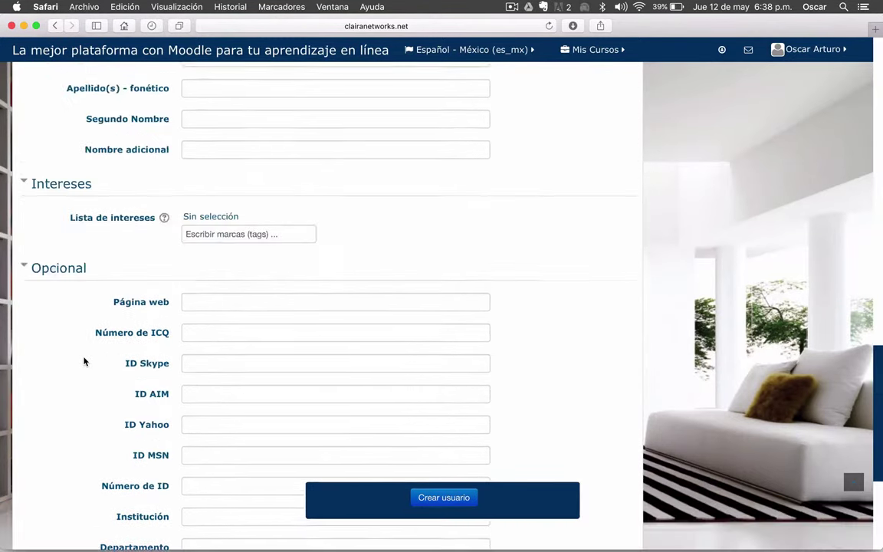
pyautogui.scroll(-9, 85, 361)
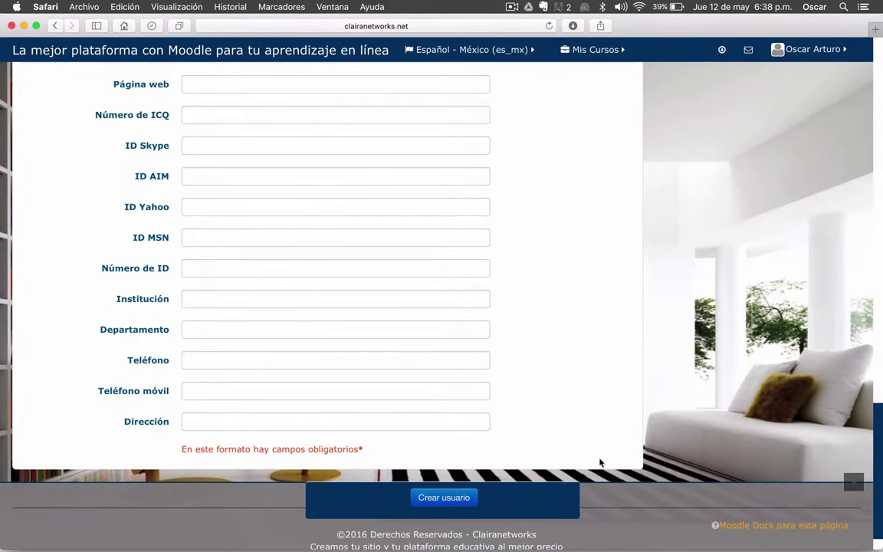
pyautogui.scroll(-2, 611, 417)
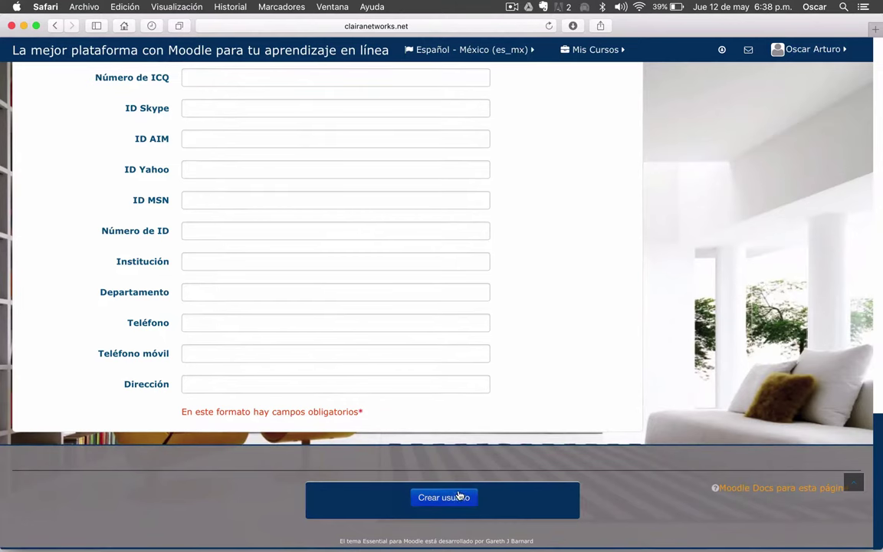
# - Submit the Add user form, which flags the e-mail address as already registered
pyautogui.click(733, 369)
pyautogui.scroll(-5, 64, 341)
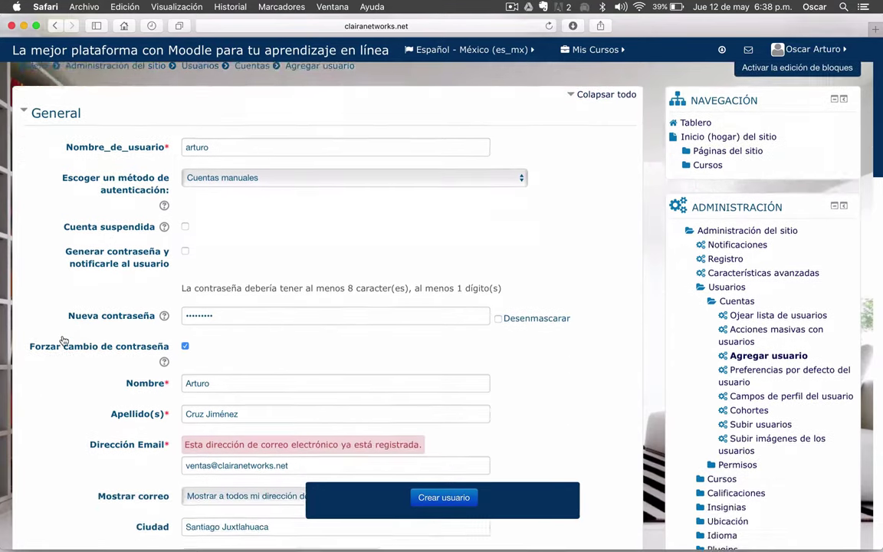
pyautogui.scroll(-2, 63, 340)
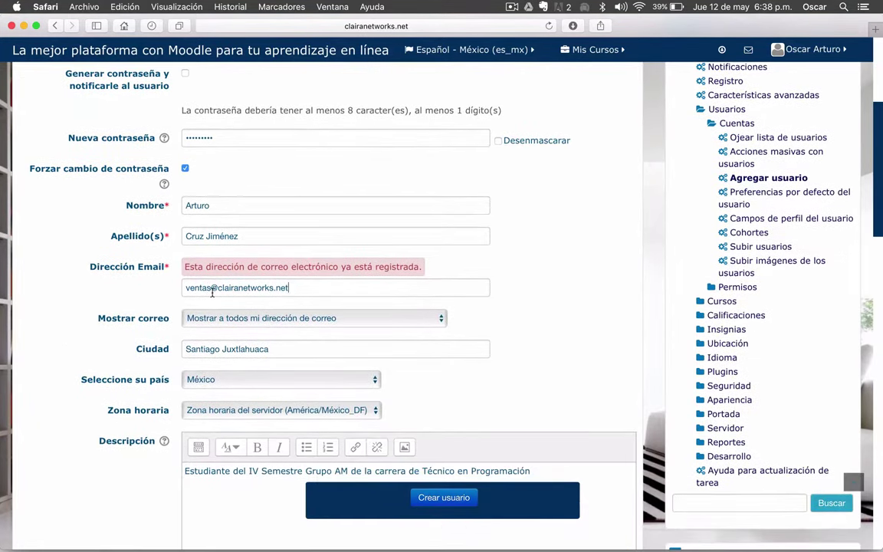
# - Replace the name part of the e-mail address with a different one
pyautogui.click(211, 292)
pyautogui.press('BackSpace')
pyautogui.press('BackSpace')
pyautogui.press('BackSpace')
pyautogui.press('BackSpace')
pyautogui.press('BackSpace')
pyautogui.press('BackSpace')
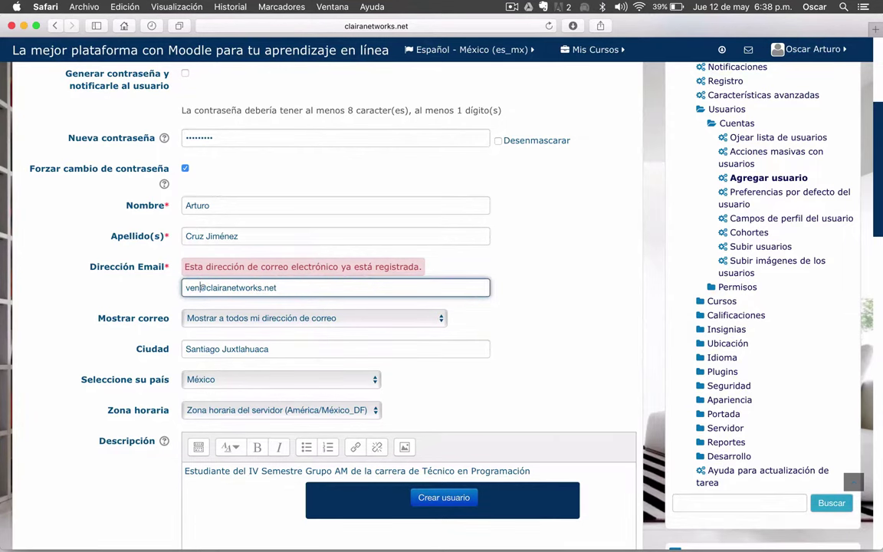
pyautogui.scroll(-10, 63, 265)
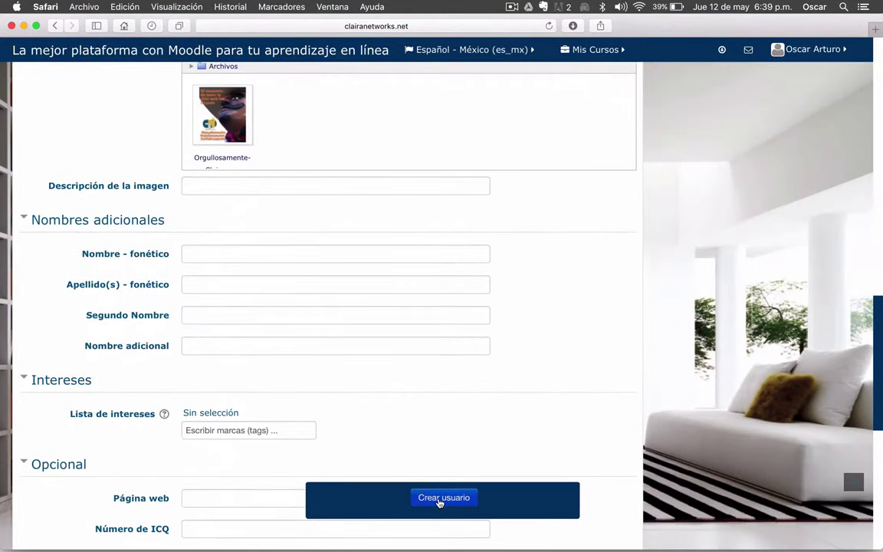
# - Create the user from the corrected form and decline Safari's offer to save the password
pyautogui.click(439, 499)
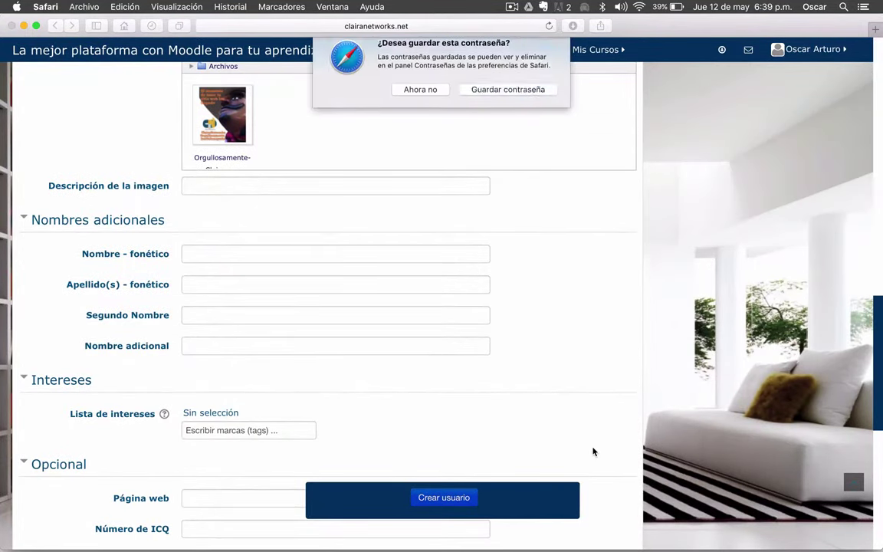
pyautogui.click(442, 98)
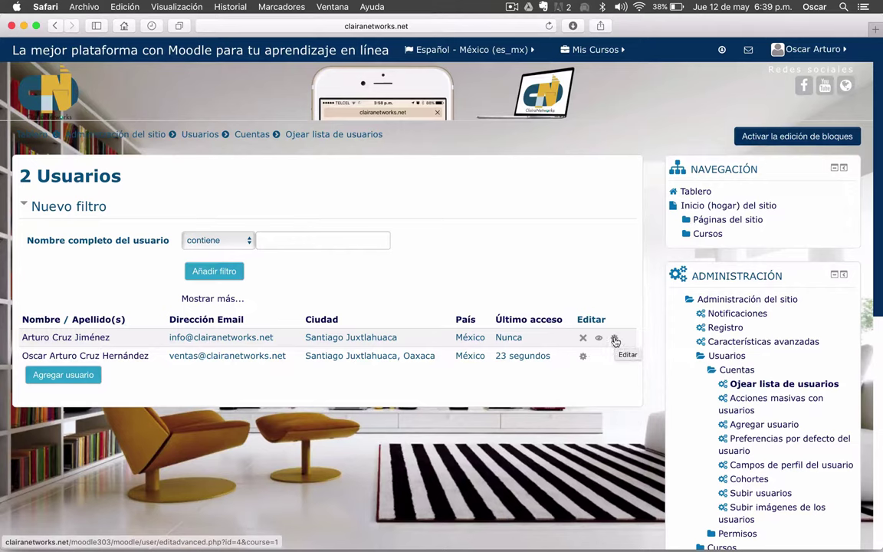
# - Open the new user's profile for editing, then launch Google Chrome from the Dock
pyautogui.moveTo(261, 548)
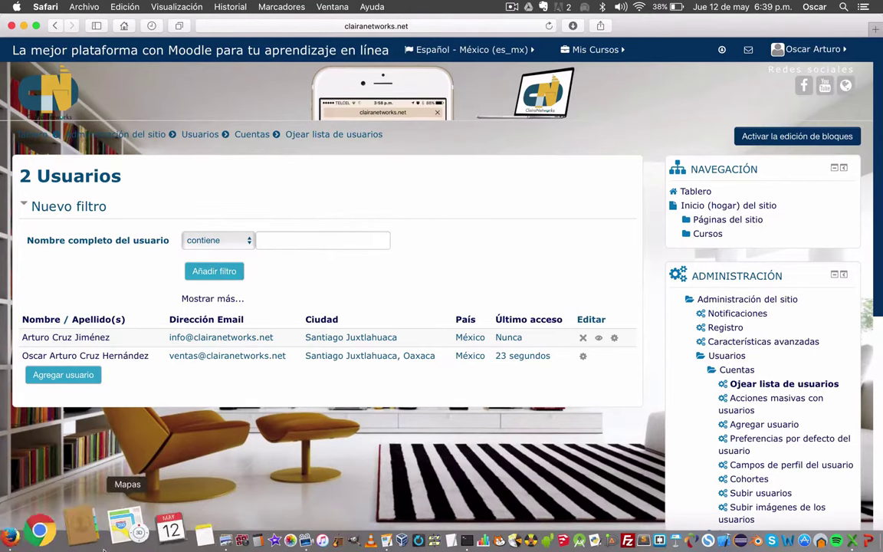
pyautogui.click(614, 338)
pyautogui.moveTo(324, 545)
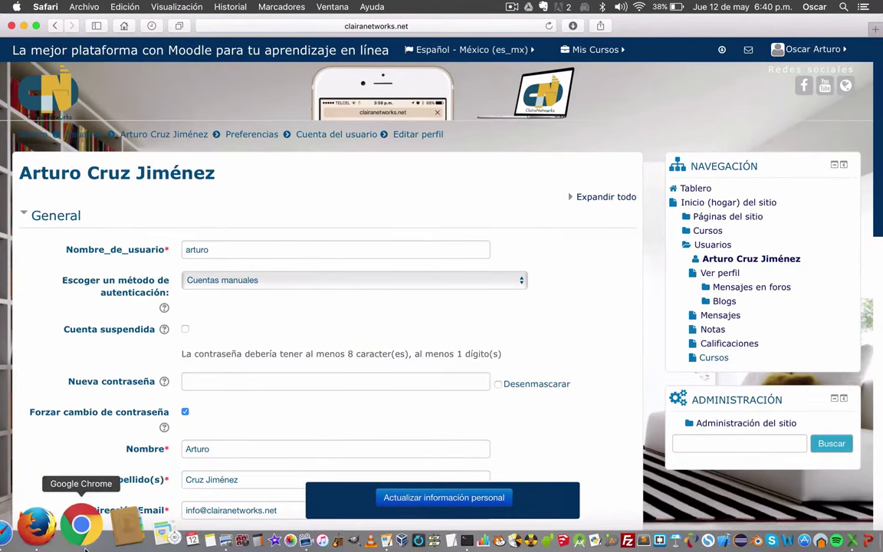
pyautogui.rightClick(81, 523)
pyautogui.click(90, 477)
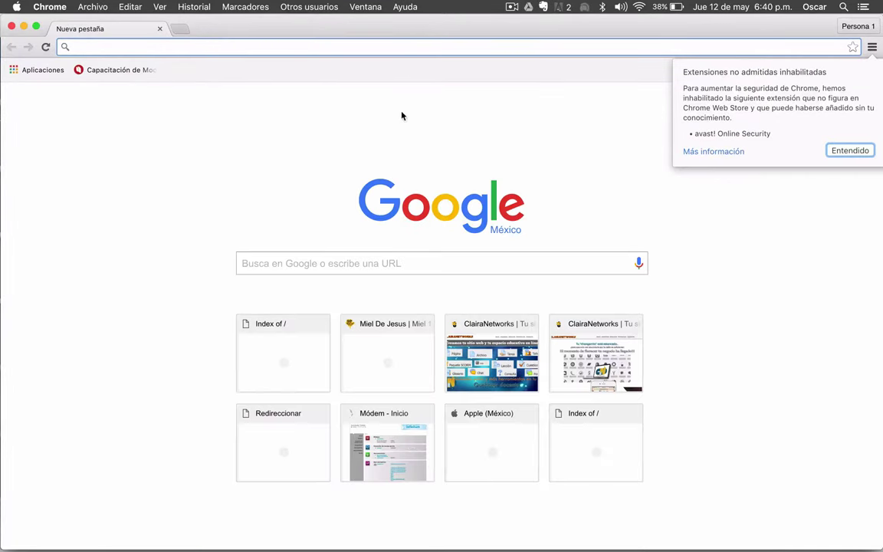
# - Dismiss Chrome's extensions notice and load clairanetworks.net/moodle303/moodle in the new tab
pyautogui.click(325, 50)
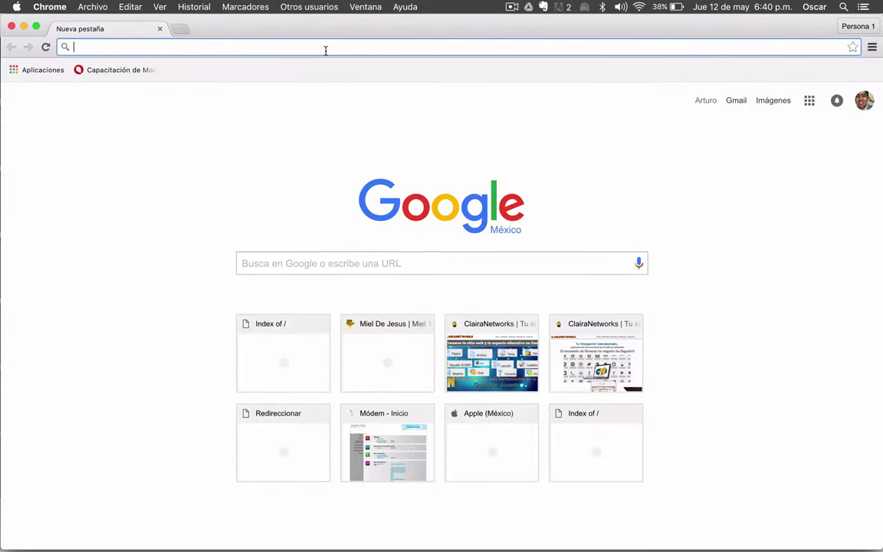
pyautogui.write('clairanetworks.net')
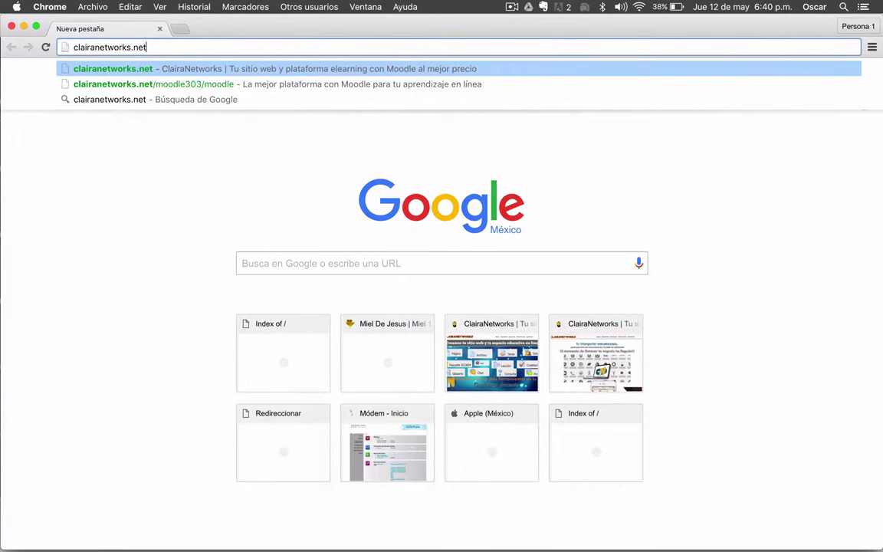
pyautogui.write('/mo')
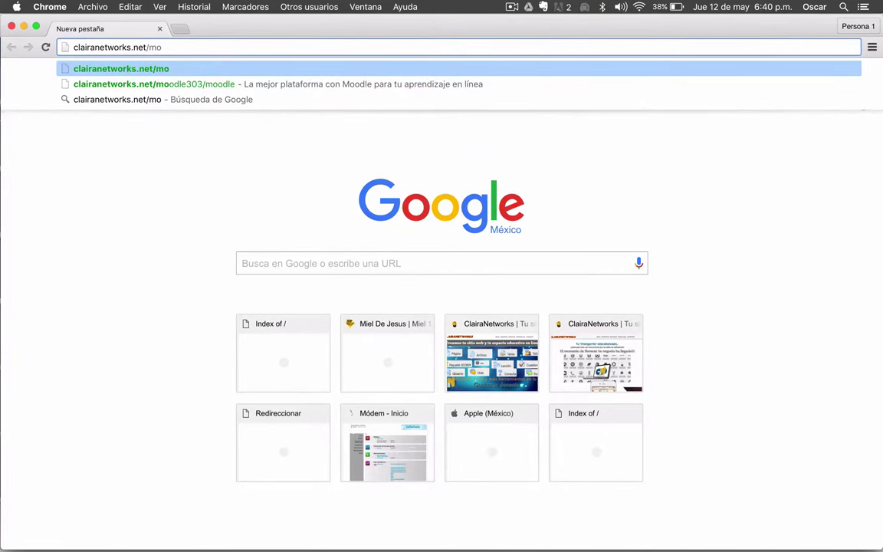
pyautogui.press('Down')
pyautogui.press('Return')
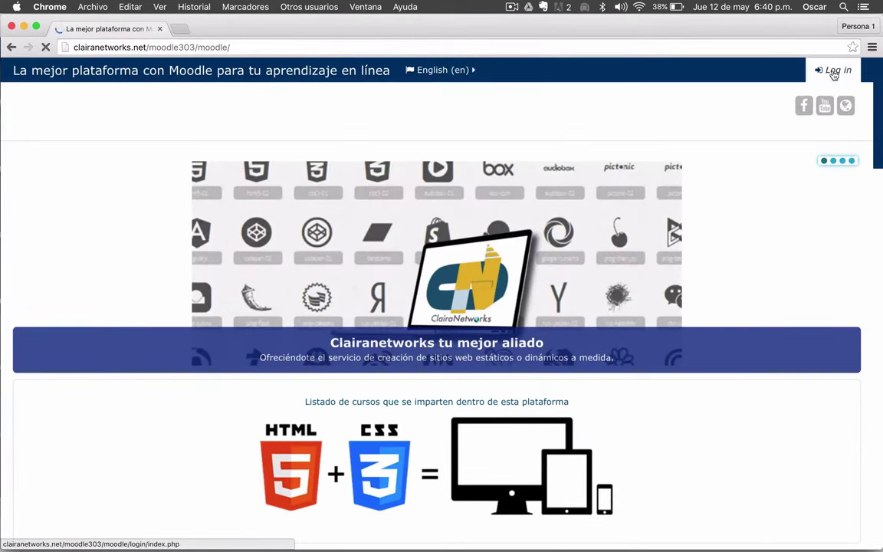
# - Log in with the new student's username and password, then dismiss the translation offer
pyautogui.click(836, 71)
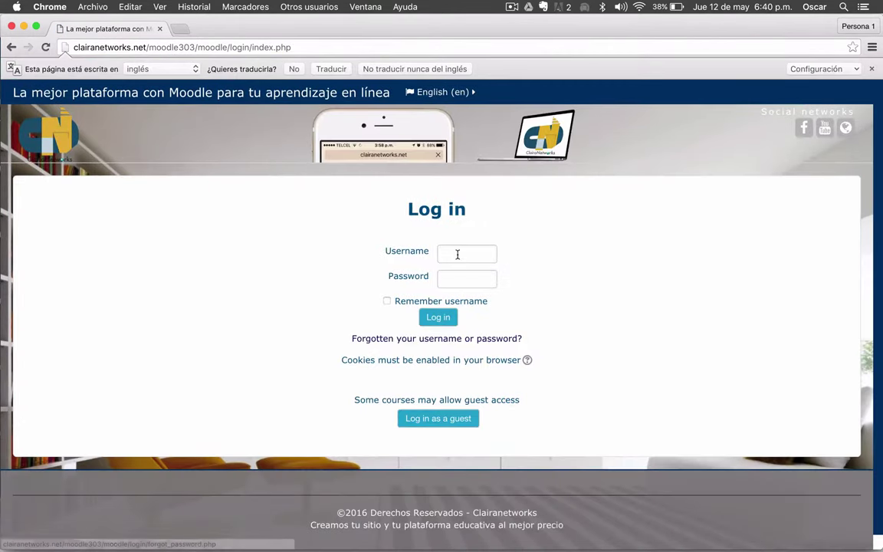
pyautogui.click(458, 254)
pyautogui.write('arturo')
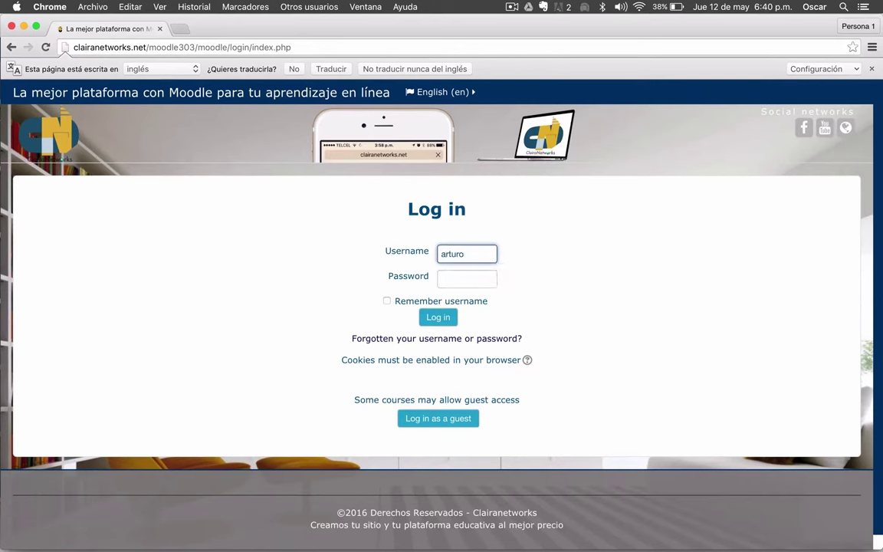
pyautogui.press('Tab')
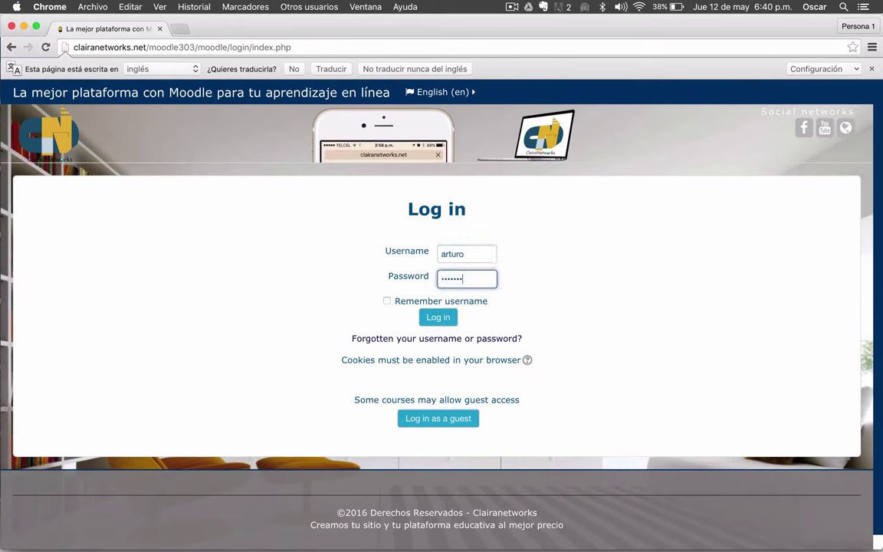
pyautogui.click(440, 323)
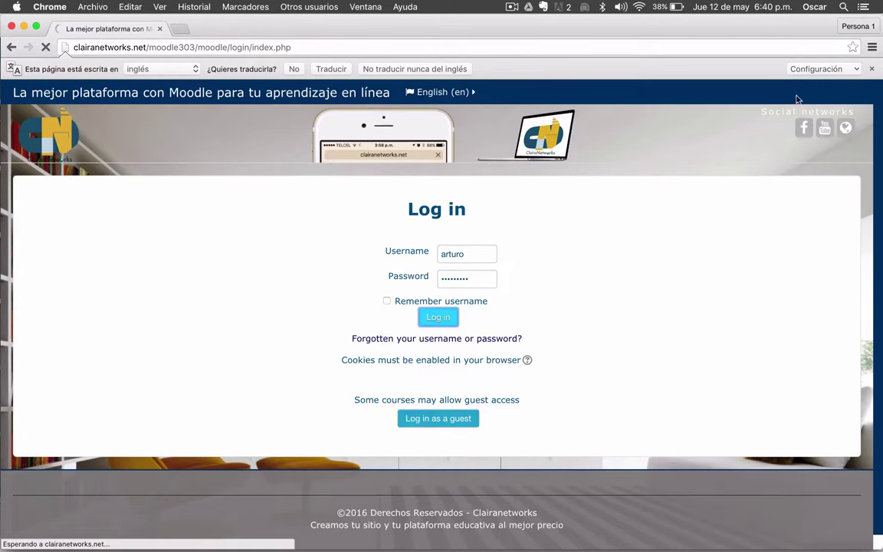
pyautogui.click(871, 68)
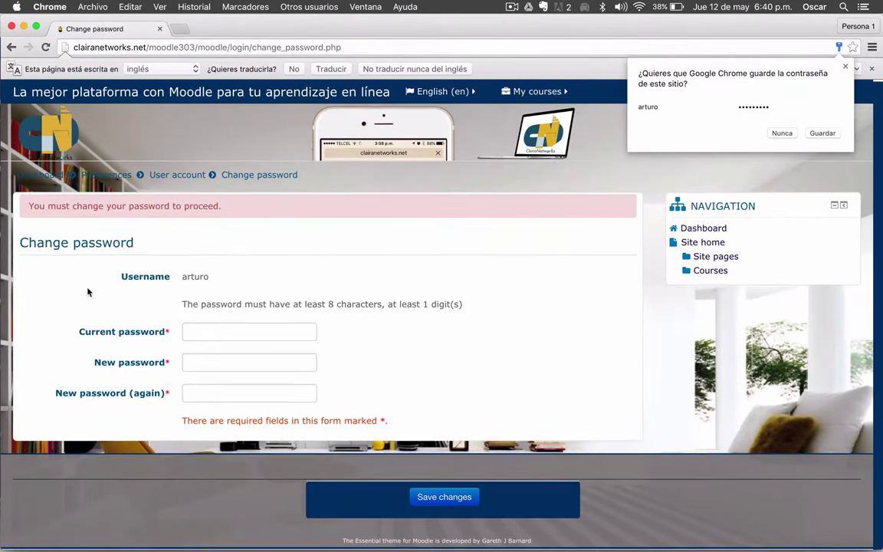
# - Enter the current password and the new password twice on the Change password form, then save
pyautogui.click(845, 69)
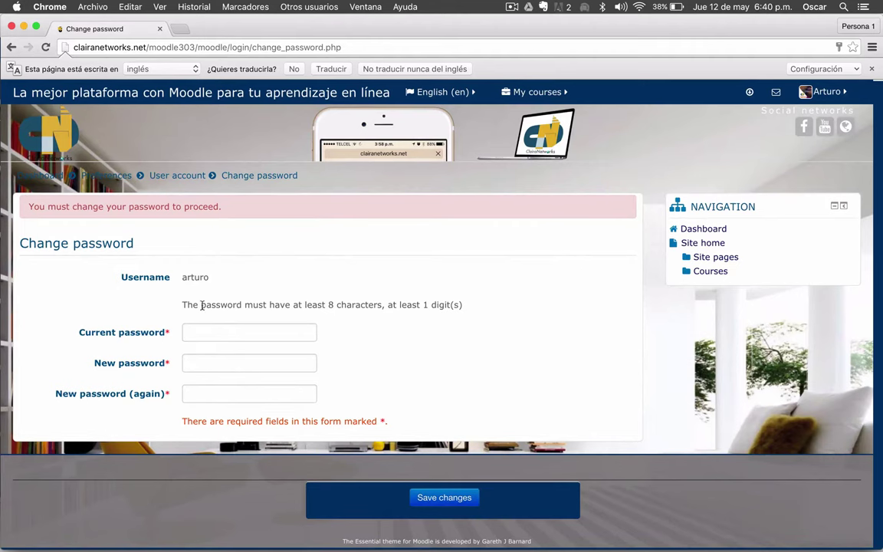
pyautogui.click(220, 332)
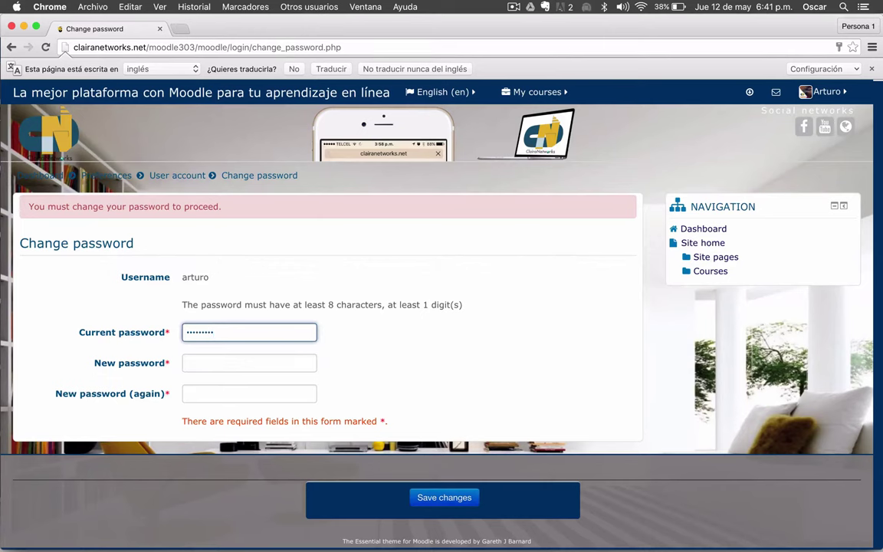
pyautogui.click(206, 368)
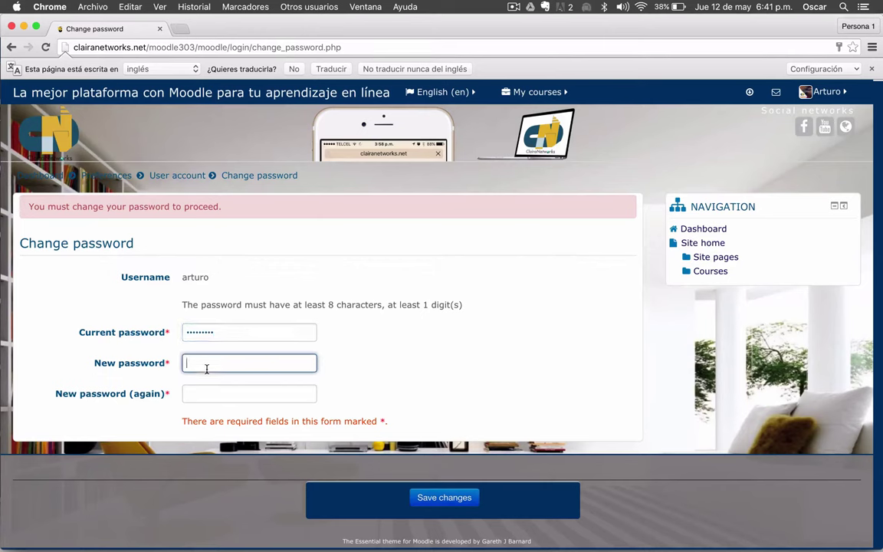
pyautogui.click(249, 393)
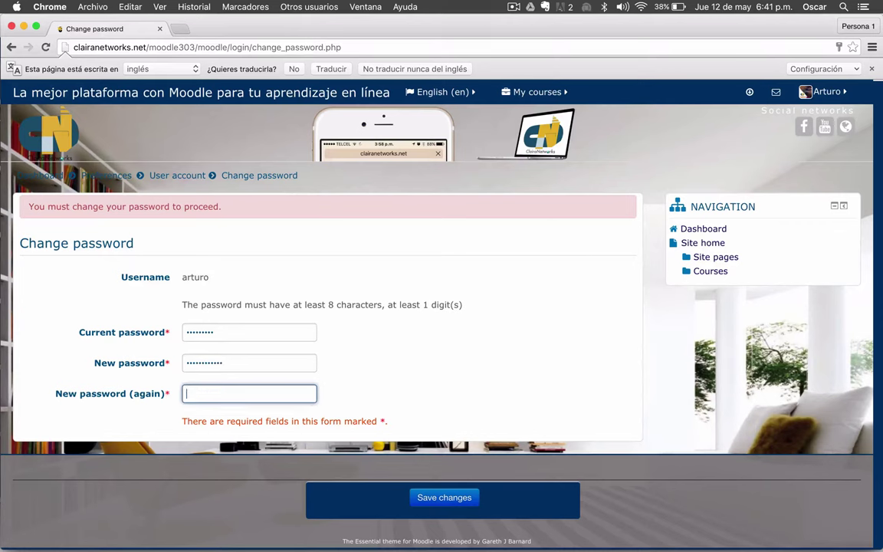
pyautogui.scroll(-2, 372, 361)
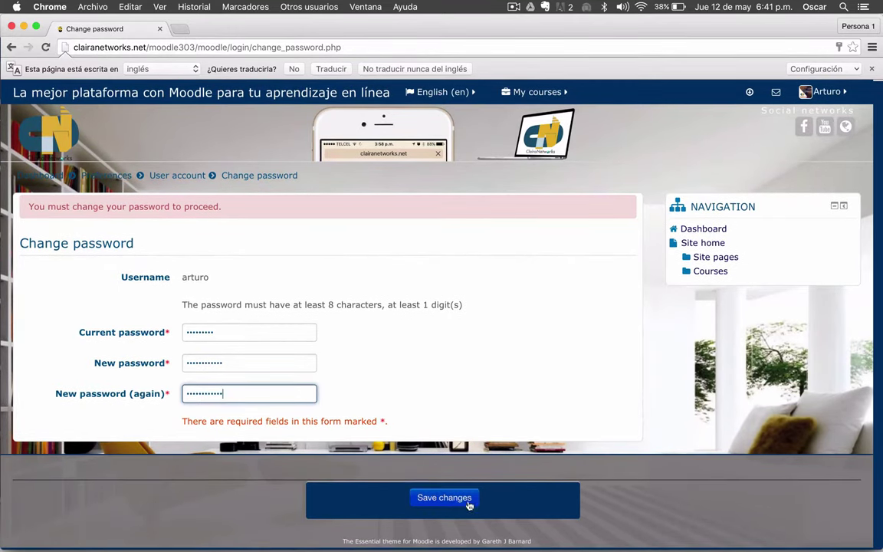
pyautogui.click(463, 497)
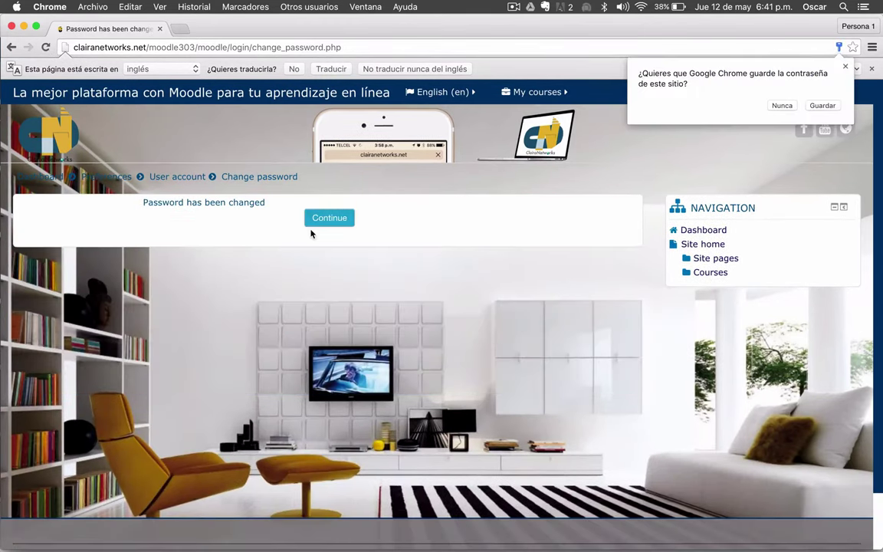
# - Continue past the 'Password has been changed' message and scroll through the Preferences page
pyautogui.click(308, 216)
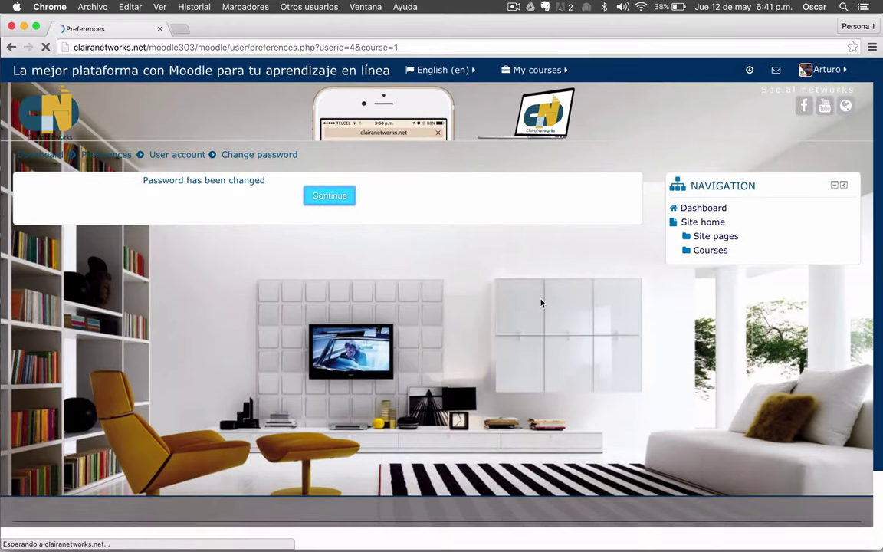
pyautogui.scroll(-2, 618, 219)
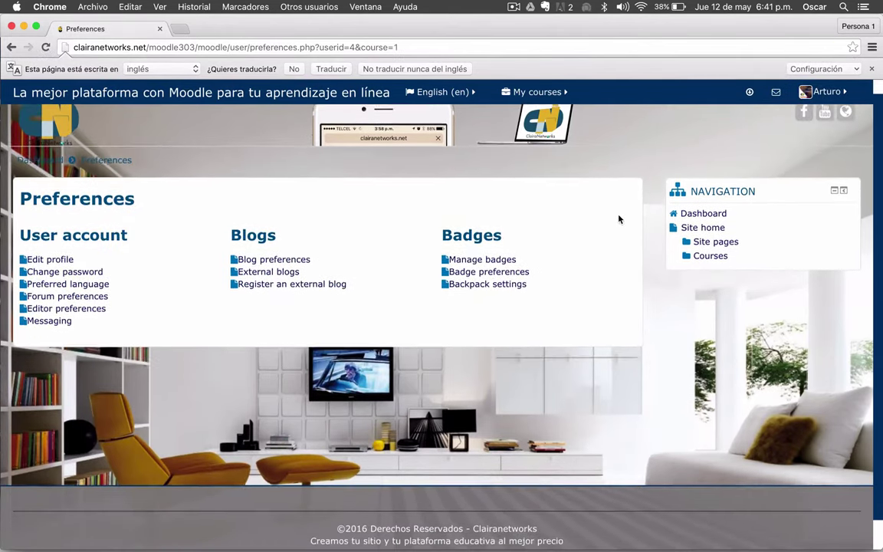
pyautogui.scroll(2, 618, 219)
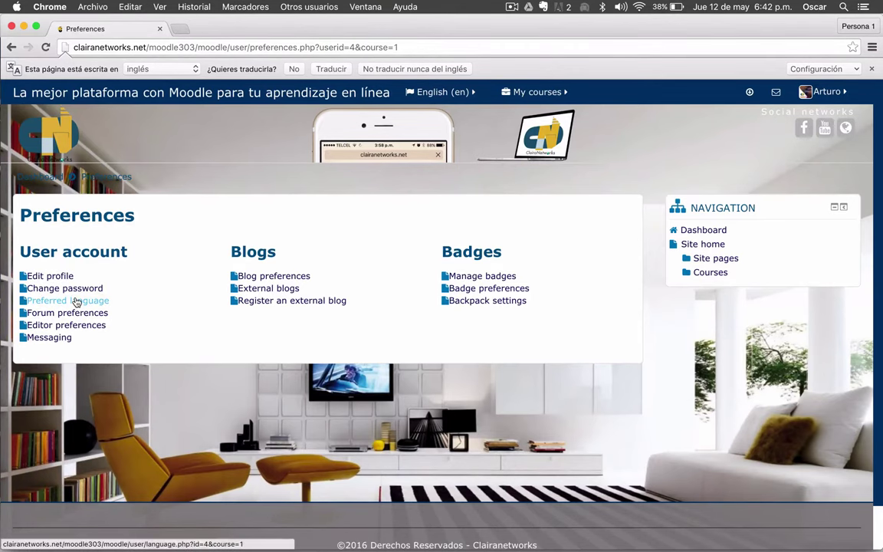
# - Choose Español - México (es_mx) as the preferred language and save the change
pyautogui.click(76, 302)
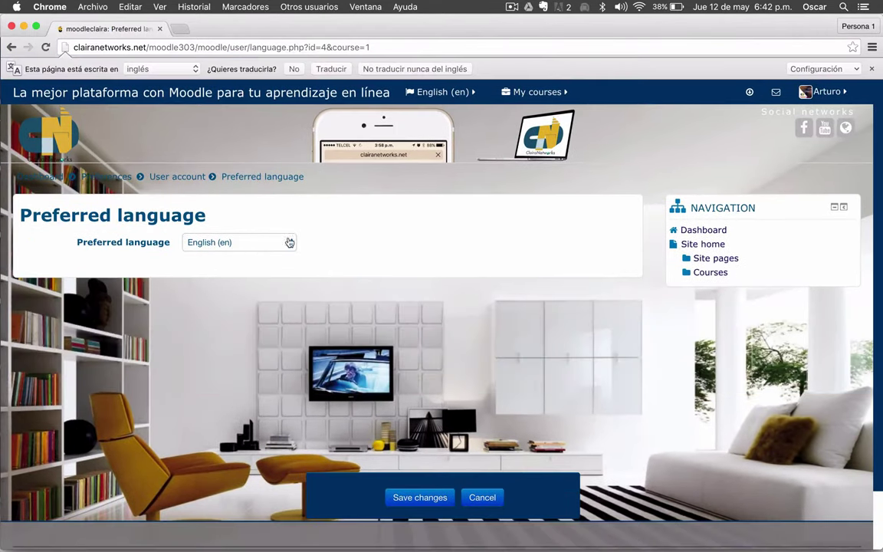
pyautogui.click(288, 242)
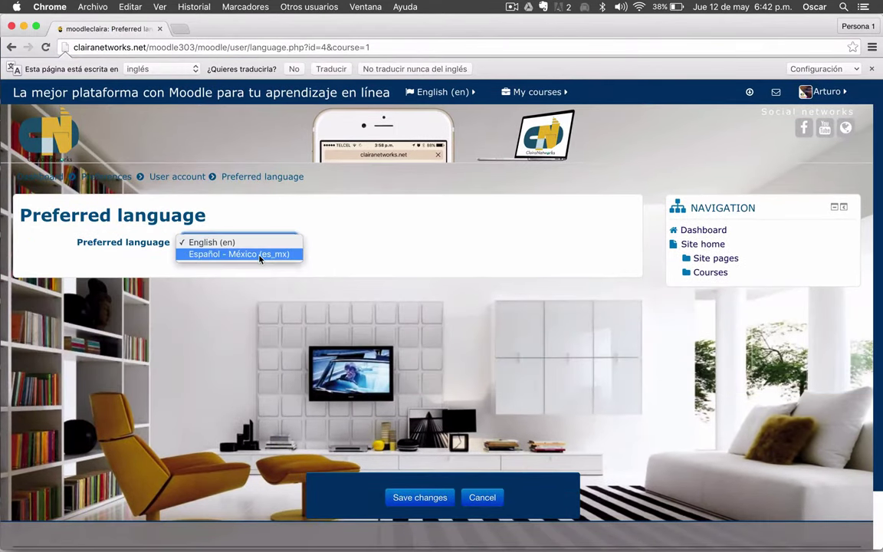
pyautogui.click(259, 255)
pyautogui.click(420, 496)
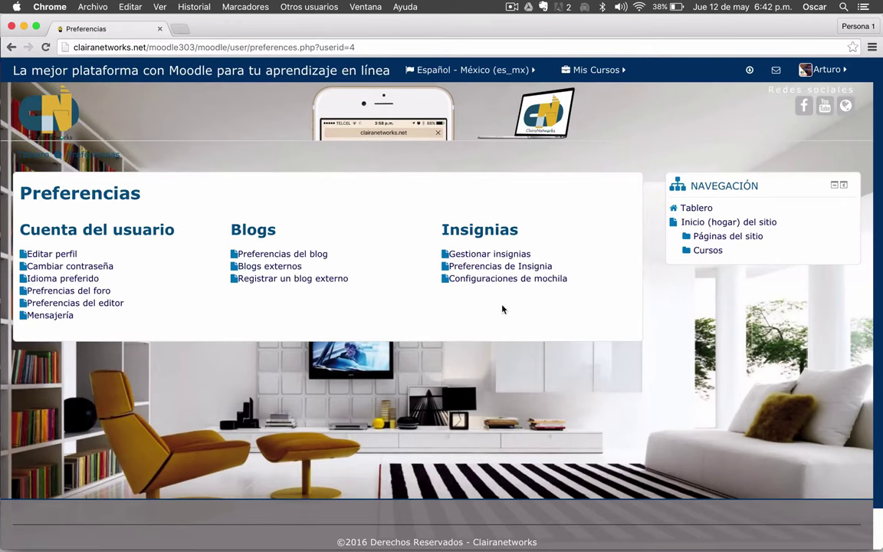
# - Browse Cursos and open the Comunicación category listing Curso 8, Curso 7 and Módulo IV
pyautogui.click(710, 251)
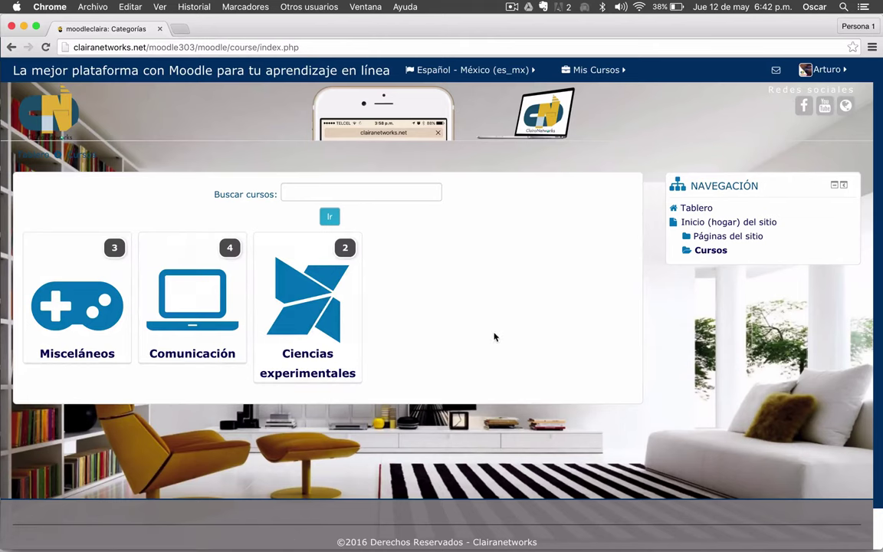
pyautogui.click(211, 291)
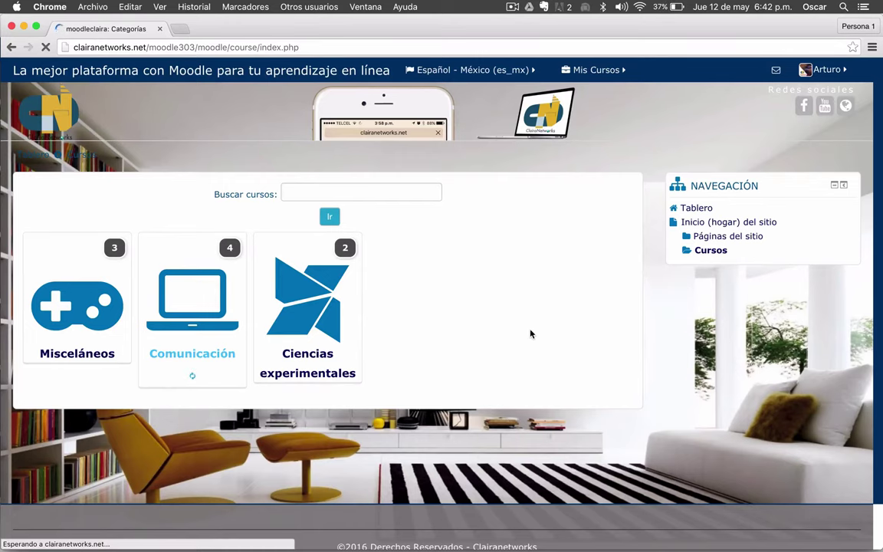
pyautogui.scroll(-5, 531, 334)
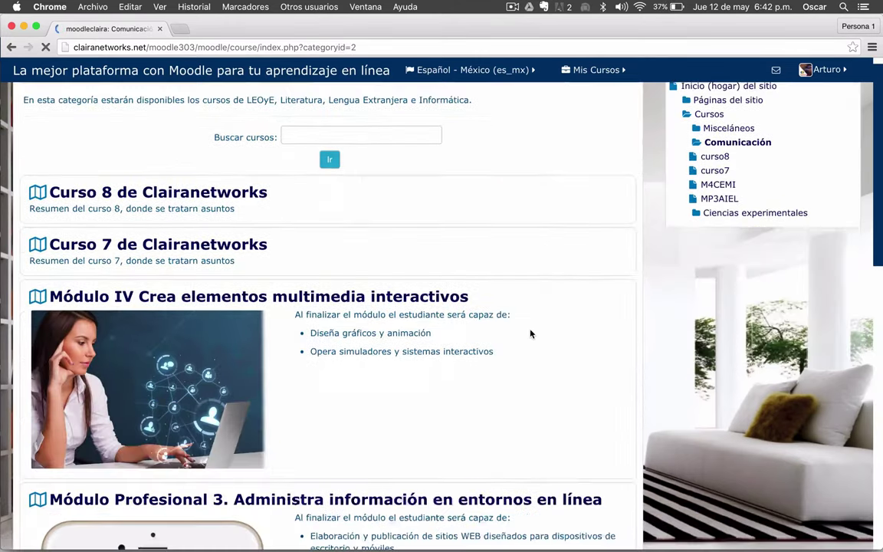
pyautogui.scroll(3, 531, 333)
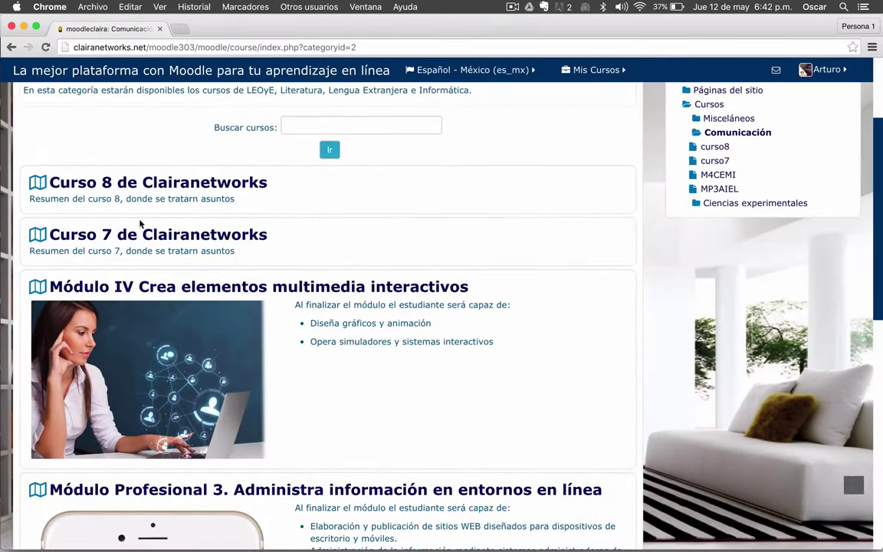
pyautogui.click(117, 238)
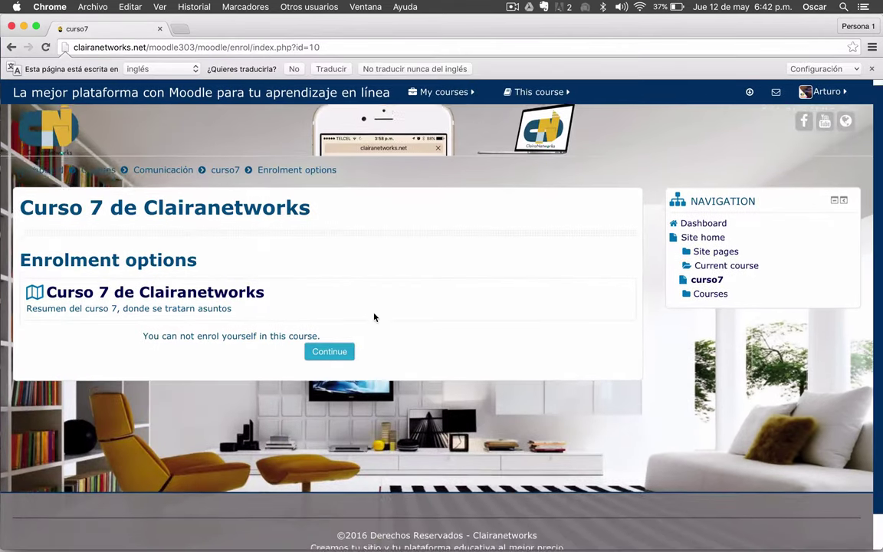
pyautogui.scroll(-2, 375, 317)
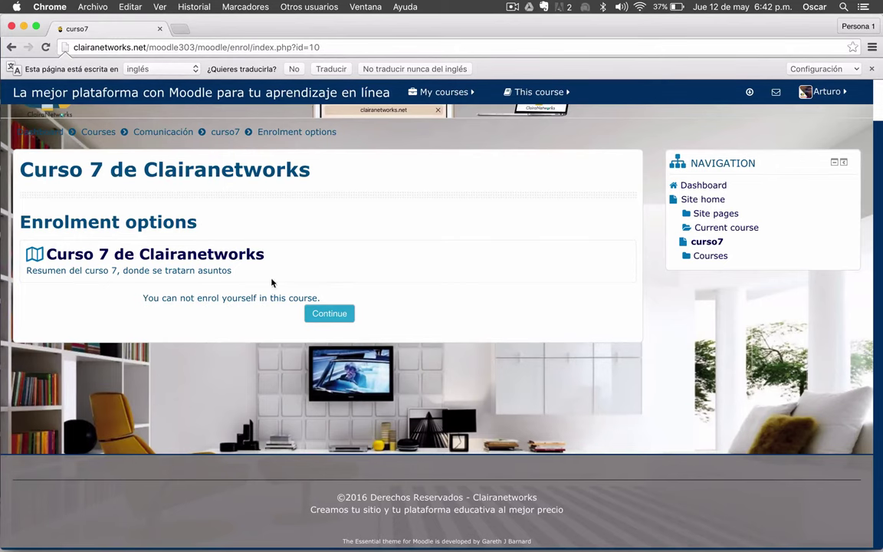
pyautogui.click(325, 313)
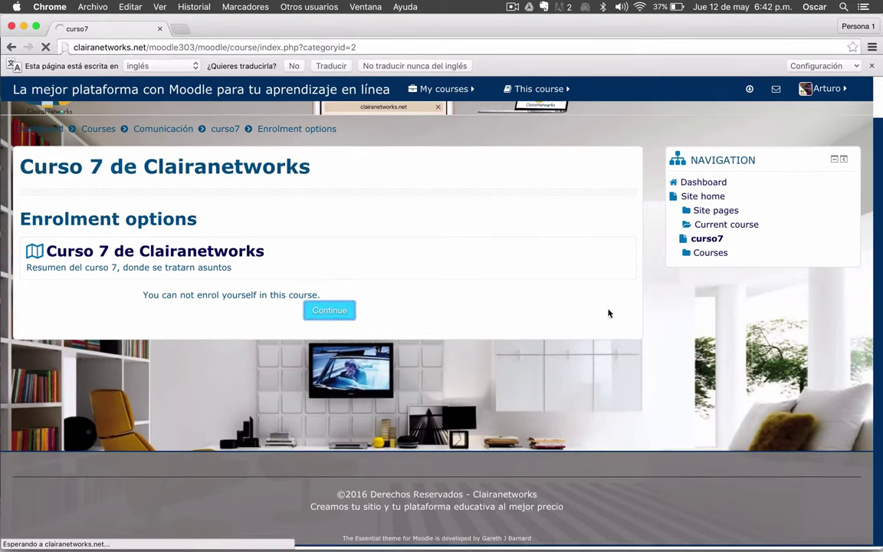
pyautogui.scroll(-5, 384, 315)
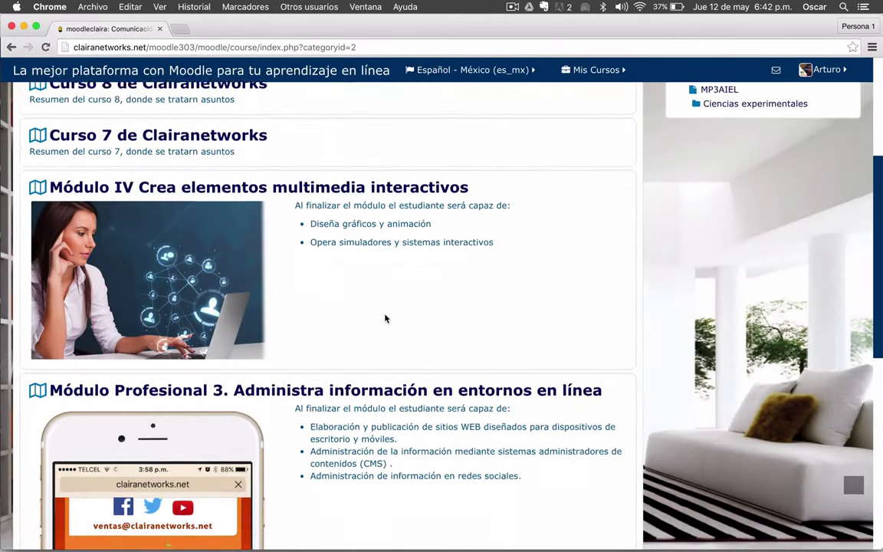
pyautogui.scroll(-1, 385, 318)
pyautogui.scroll(5, 385, 318)
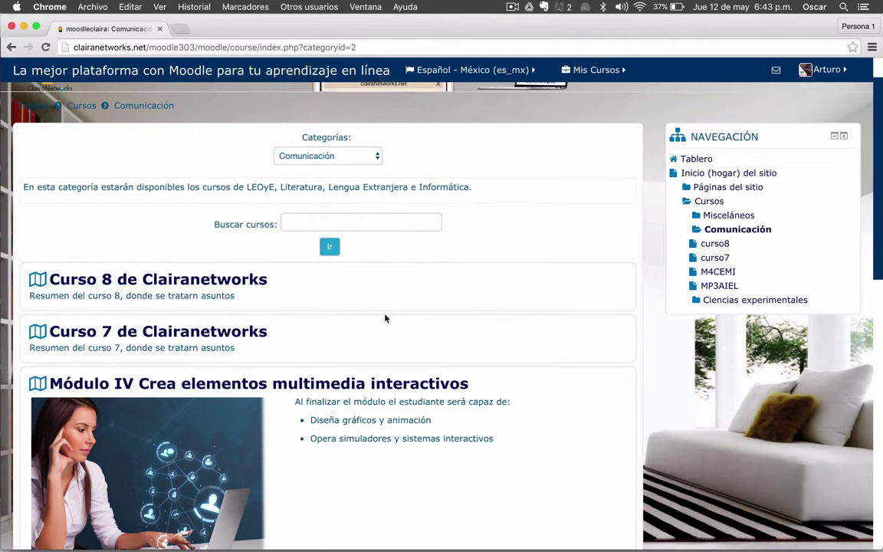
pyautogui.scroll(1, 385, 318)
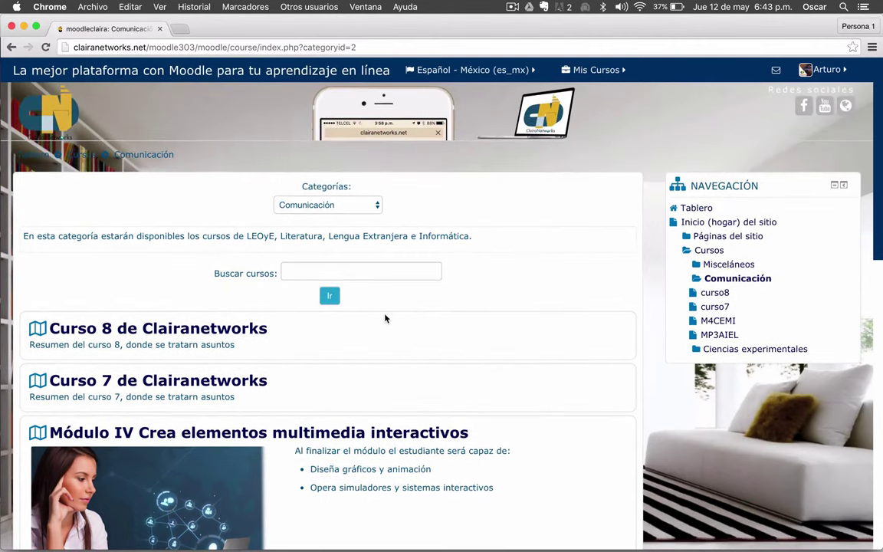
# - Go back to the Tablero dashboard and scroll through its empty course overview
pyautogui.press('super+bracketleft')
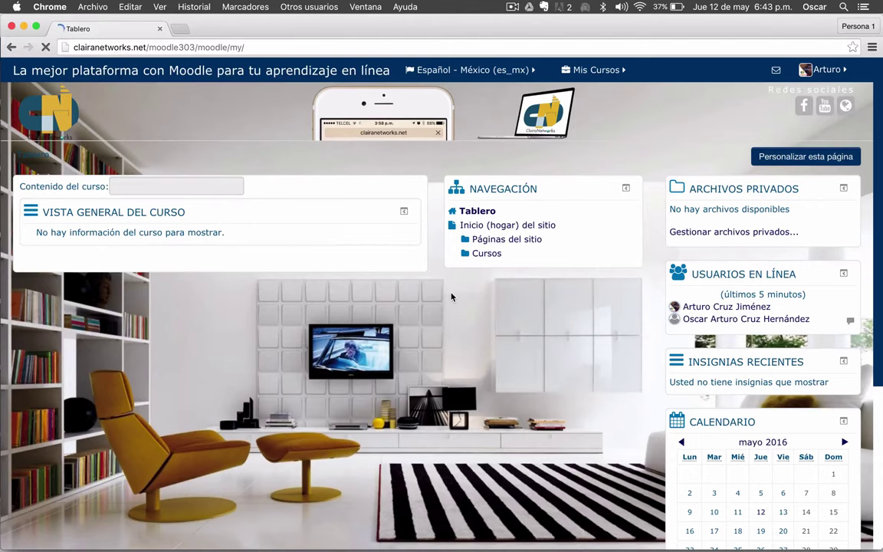
pyautogui.scroll(-3, 450, 296)
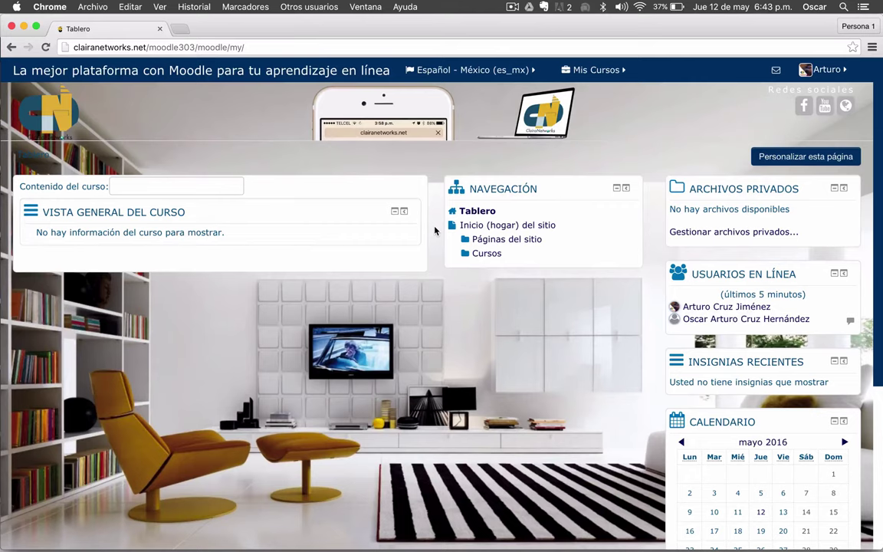
pyautogui.scroll(-2, 434, 230)
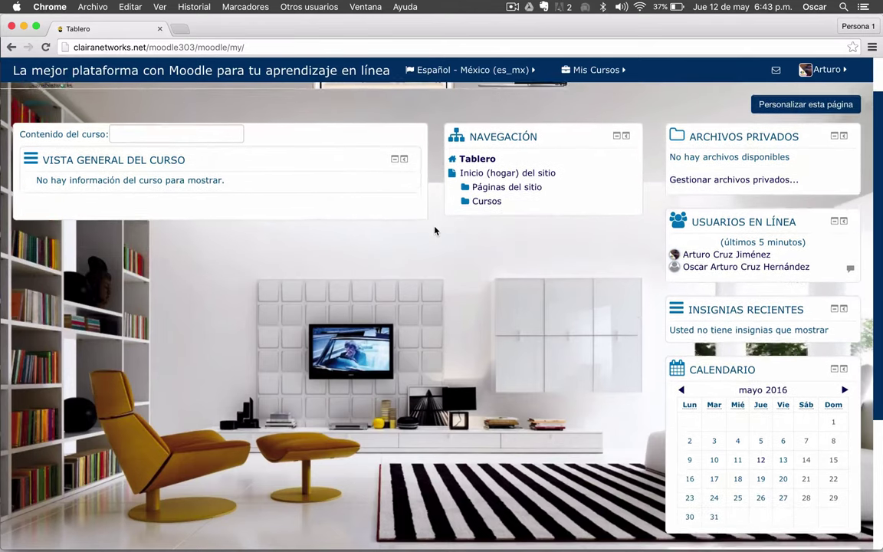
pyautogui.scroll(-5, 434, 229)
pyautogui.scroll(6, 434, 230)
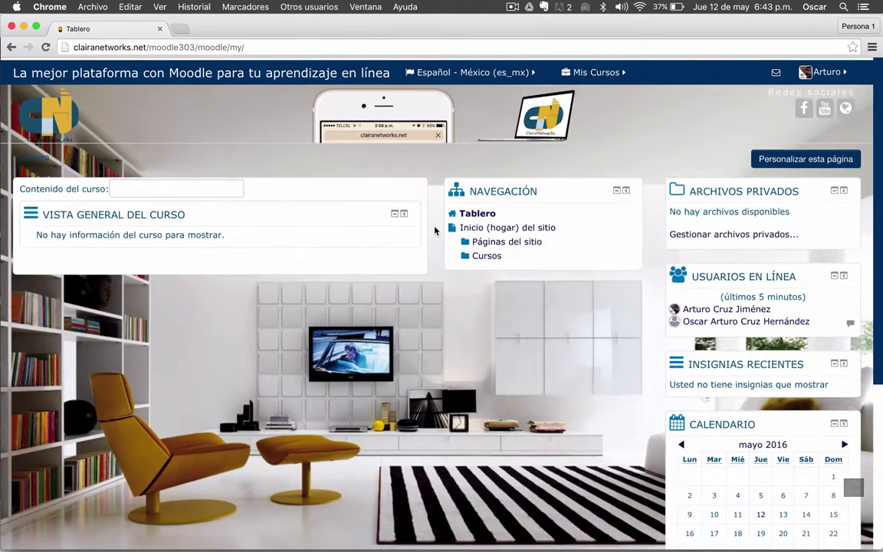